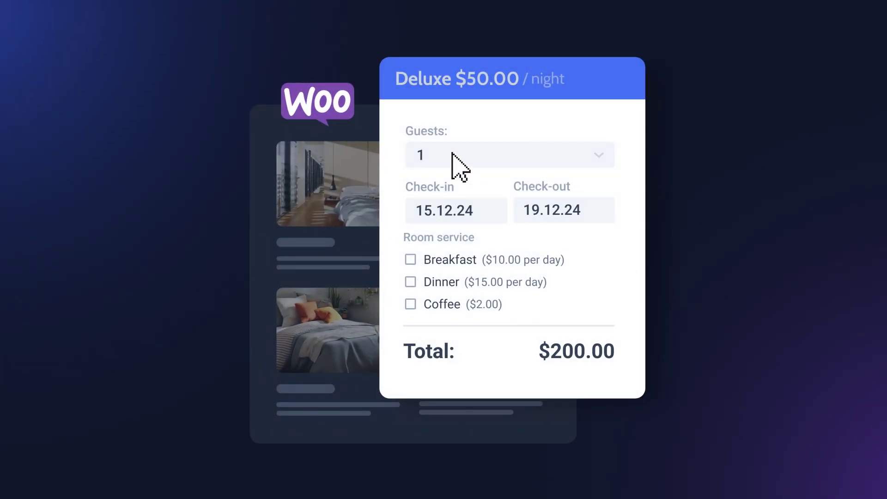
Choose 2 guests and tick Breakfast so the Deluxe room total becomes $480.00.
{"action": "left_click", "coordinate": [453, 155]}
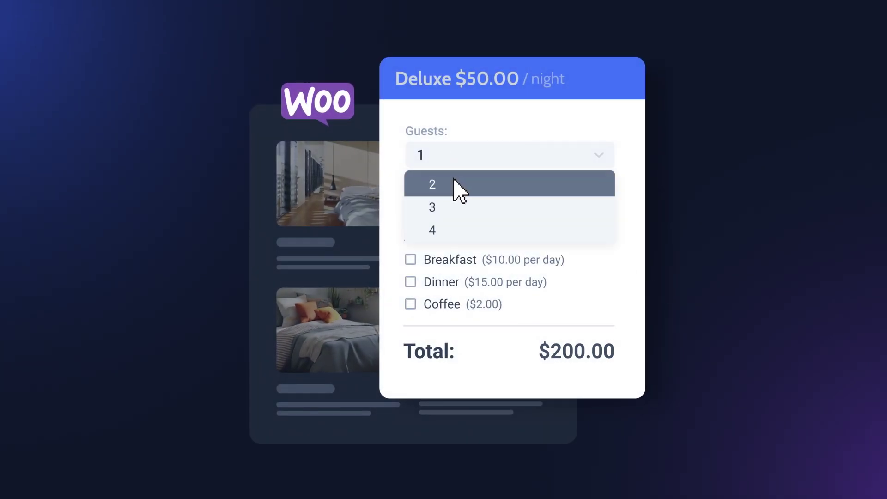
{"action": "left_click", "coordinate": [453, 182]}
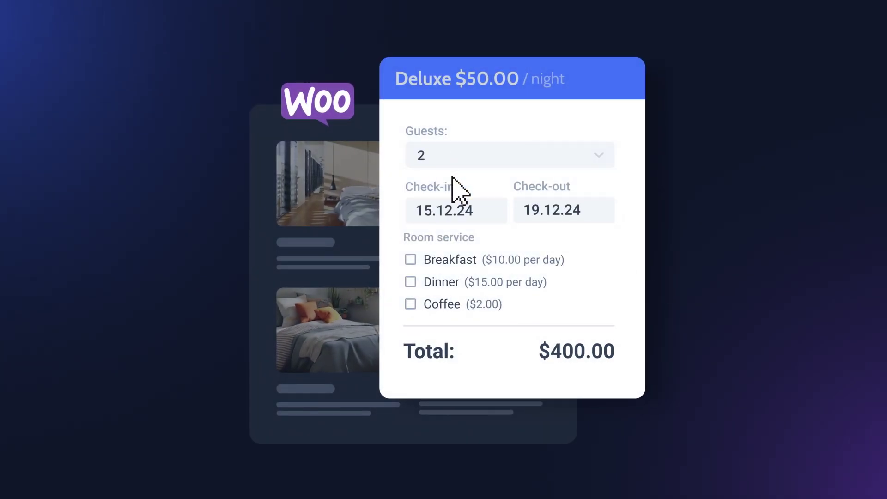
{"action": "left_click", "coordinate": [410, 260]}
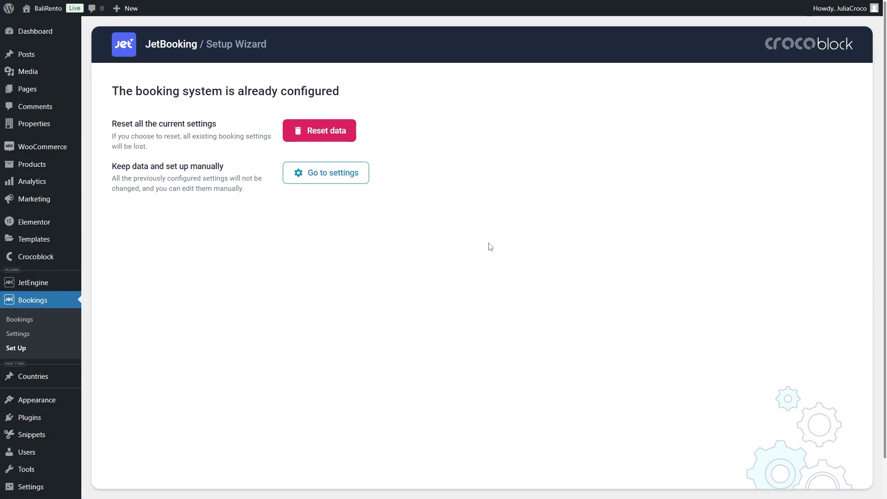
Open Bookings > Settings and keep the booking mode as WooCommerce based.
{"action": "left_click", "coordinate": [336, 178]}
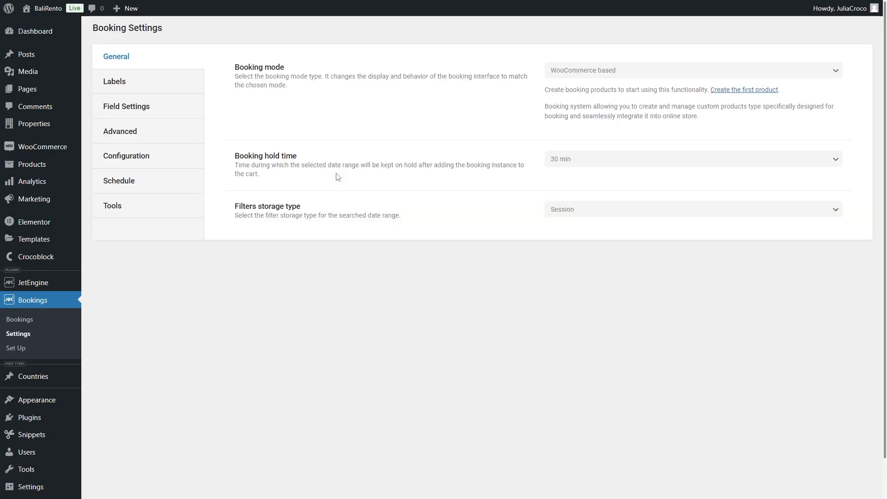
{"action": "left_click", "coordinate": [641, 72]}
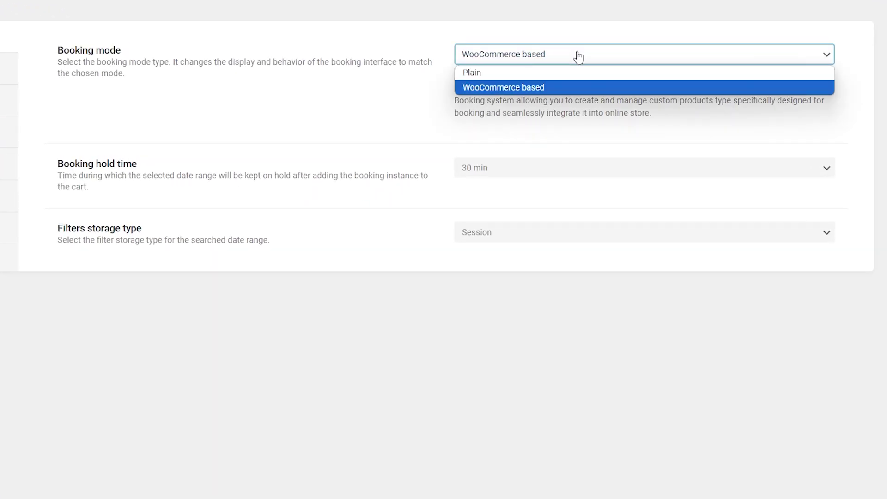
{"action": "left_click", "coordinate": [579, 57]}
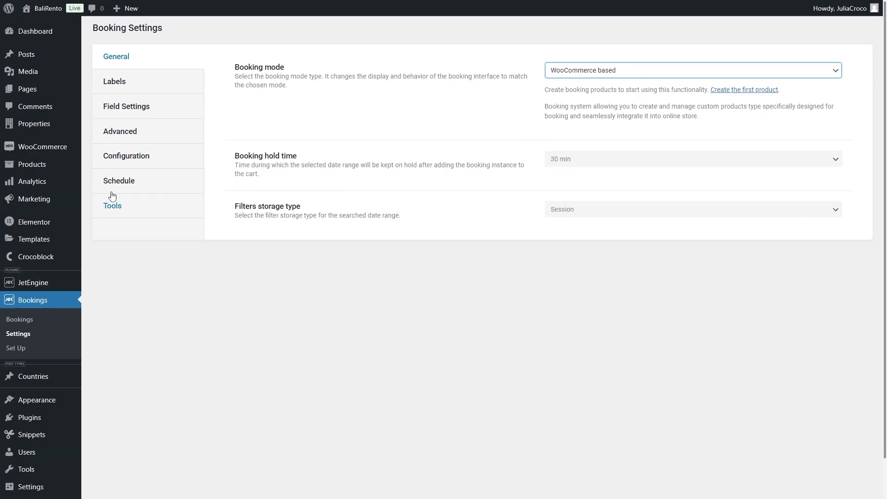
Open Products > Attributes and review the available attribute types.
{"action": "mouse_move", "coordinate": [47, 166]}
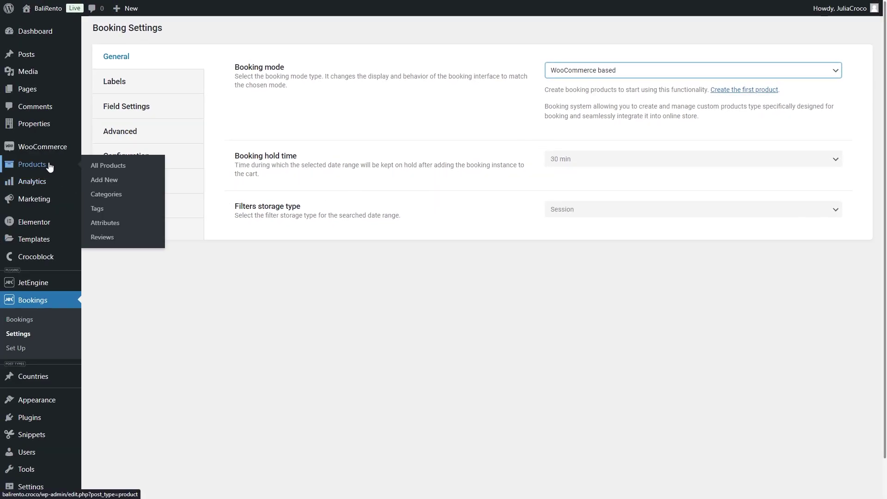
{"action": "left_click", "coordinate": [122, 223]}
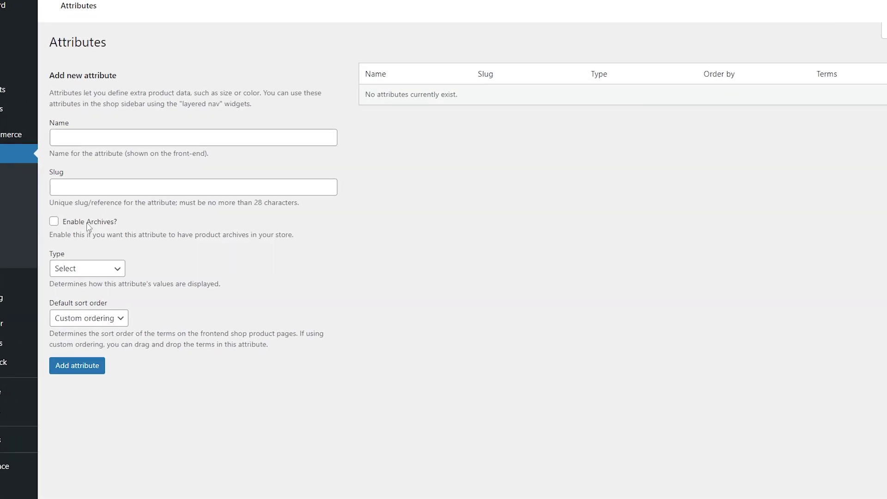
{"action": "left_click", "coordinate": [108, 269]}
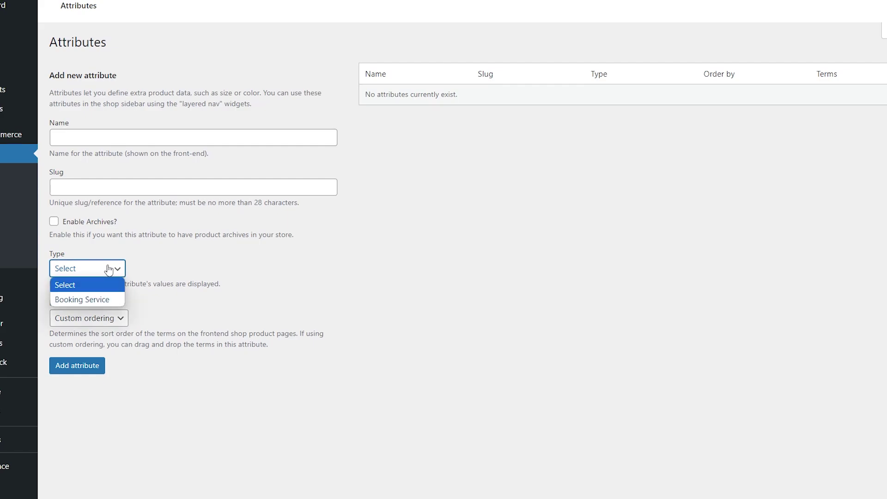
{"action": "left_click", "coordinate": [109, 268]}
Create the Wellness facilities attribute, with matching slug, as a Booking Service type.
{"action": "left_click", "coordinate": [102, 137]}
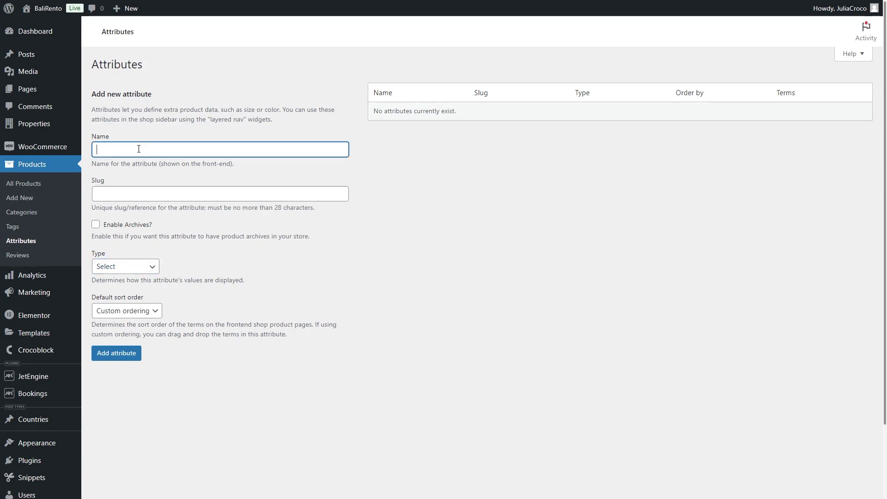
{"action": "type", "text": "Wellness facilities"}
{"action": "triple_click", "coordinate": [137, 153]}
{"action": "key", "text": "ctrl+c"}
{"action": "left_click", "coordinate": [133, 193]}
{"action": "key", "text": "ctrl+v"}
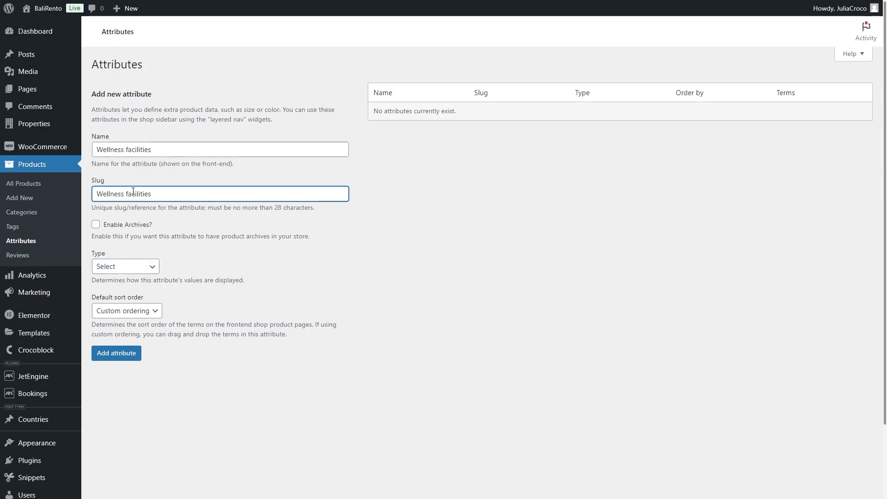
{"action": "left_click", "coordinate": [140, 266]}
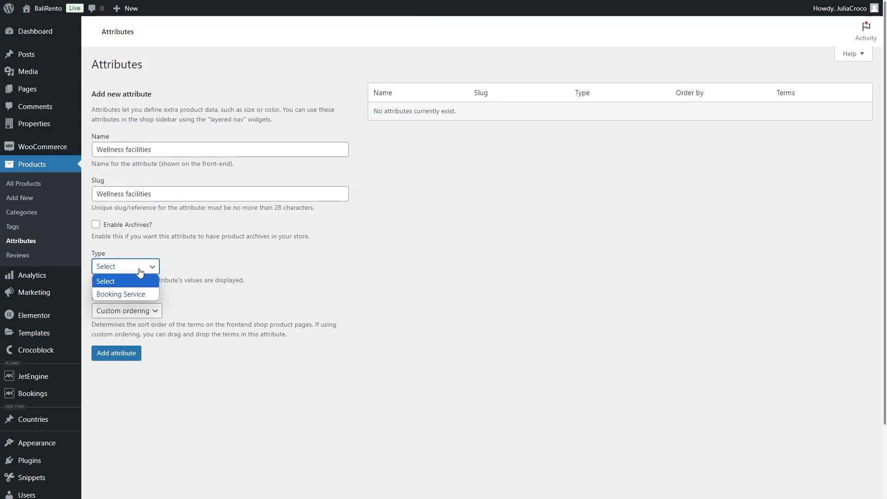
{"action": "left_click", "coordinate": [152, 295]}
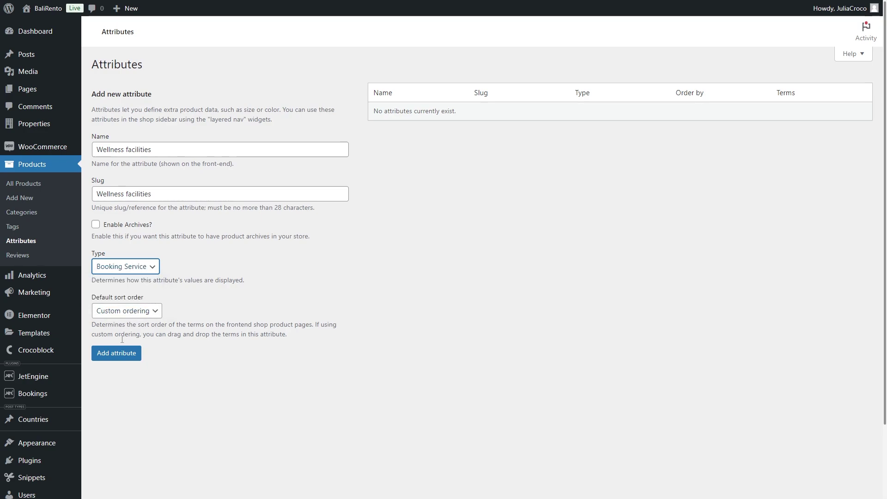
{"action": "left_click", "coordinate": [118, 353]}
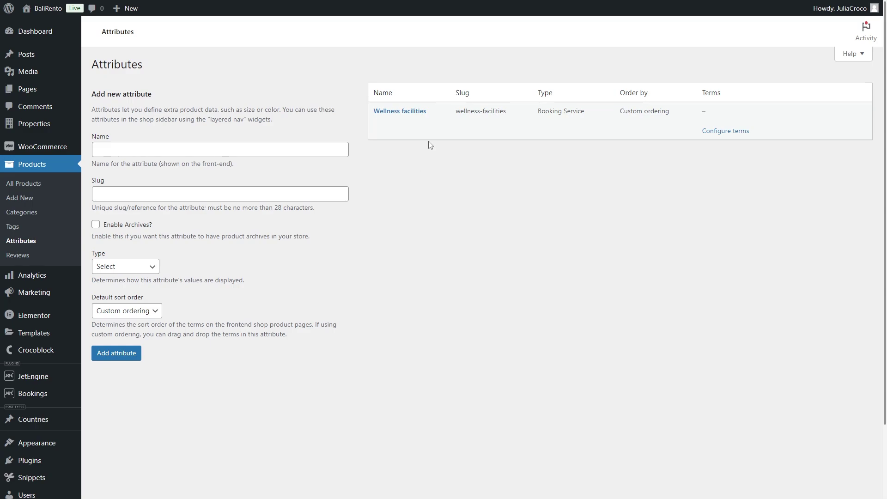
{"action": "mouse_move", "coordinate": [442, 131]}
Open the Wellness facilities terms page and look over its empty term form.
{"action": "left_click", "coordinate": [728, 132]}
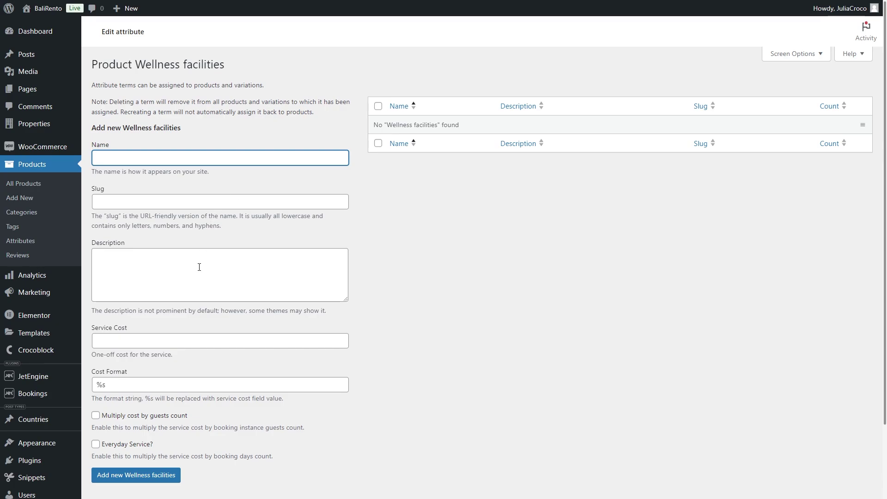
{"action": "scroll", "coordinate": [199, 267], "scroll_direction": "down", "scroll_amount": 2}
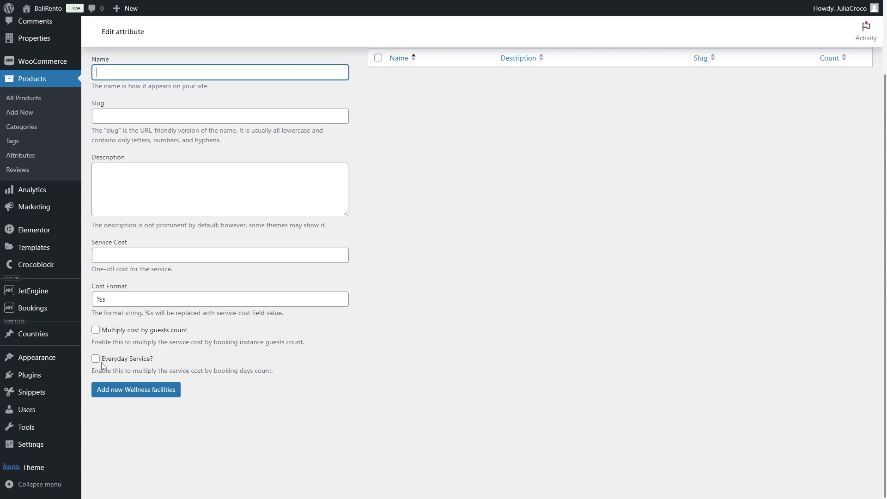
{"action": "scroll", "coordinate": [103, 366], "scroll_direction": "up", "scroll_amount": 2}
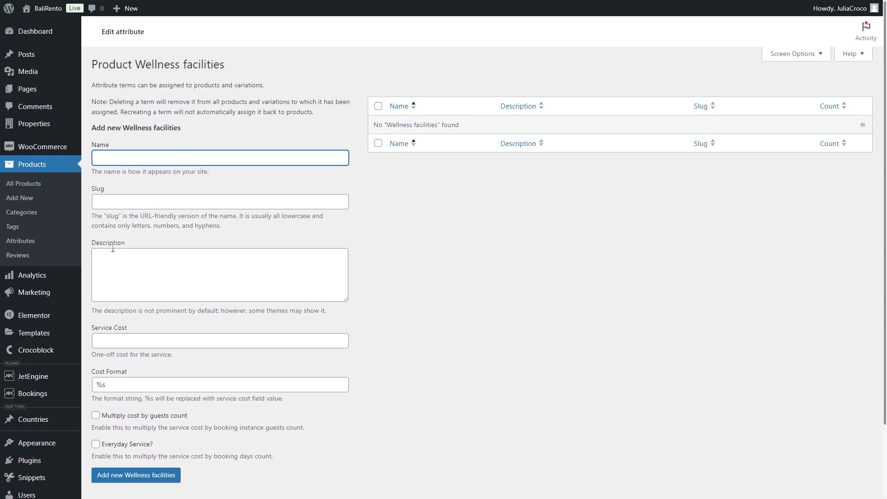
Add the Spa / Hammam term (slug spa-hammam, cost 20), charged per guest and per day.
{"action": "type", "text": "Spa / Hammam"}
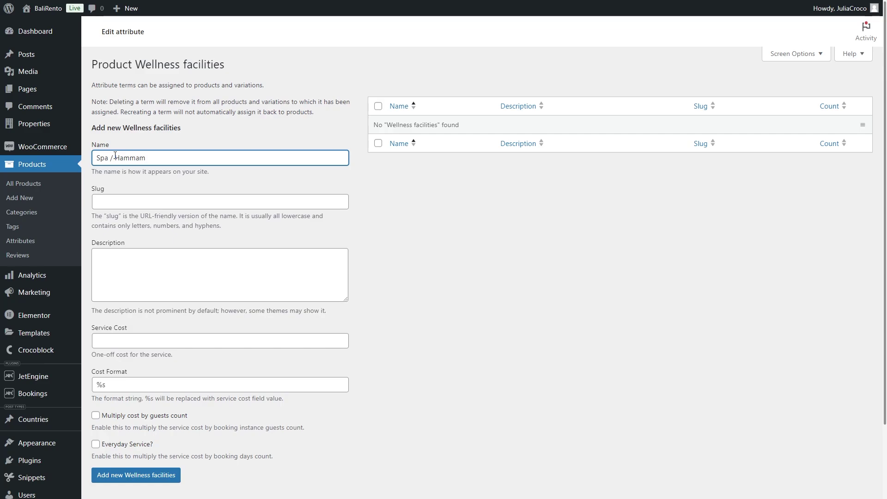
{"action": "left_click", "coordinate": [114, 198]}
{"action": "type", "text": "spa-hammam"}
{"action": "scroll", "coordinate": [115, 198], "scroll_direction": "down", "scroll_amount": 2}
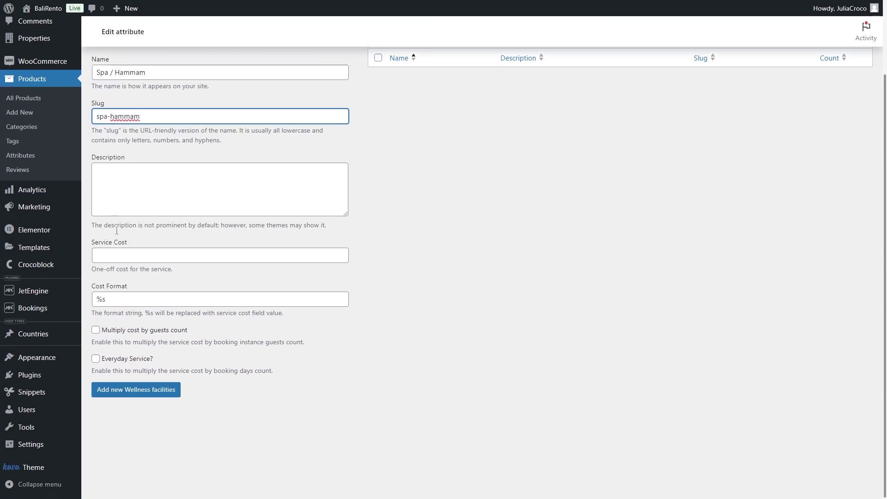
{"action": "left_click", "coordinate": [118, 254]}
{"action": "type", "text": "20"}
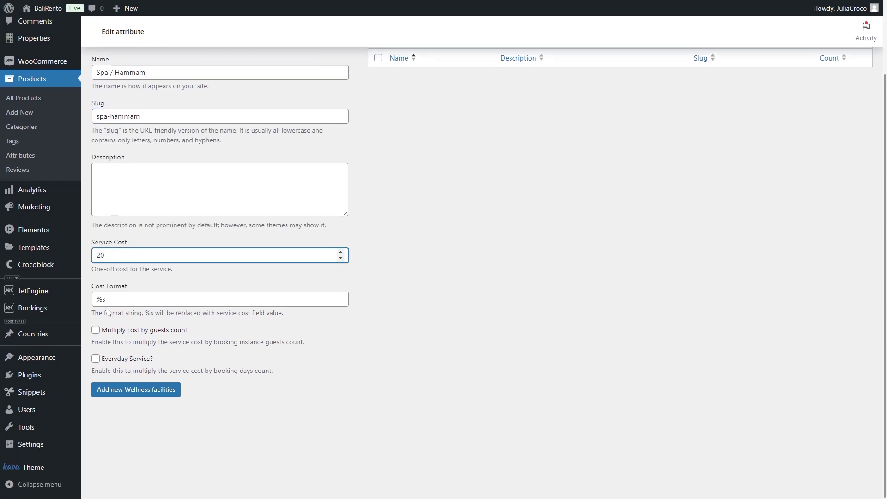
{"action": "left_click", "coordinate": [108, 329]}
{"action": "left_click", "coordinate": [107, 359]}
{"action": "left_click", "coordinate": [144, 392]}
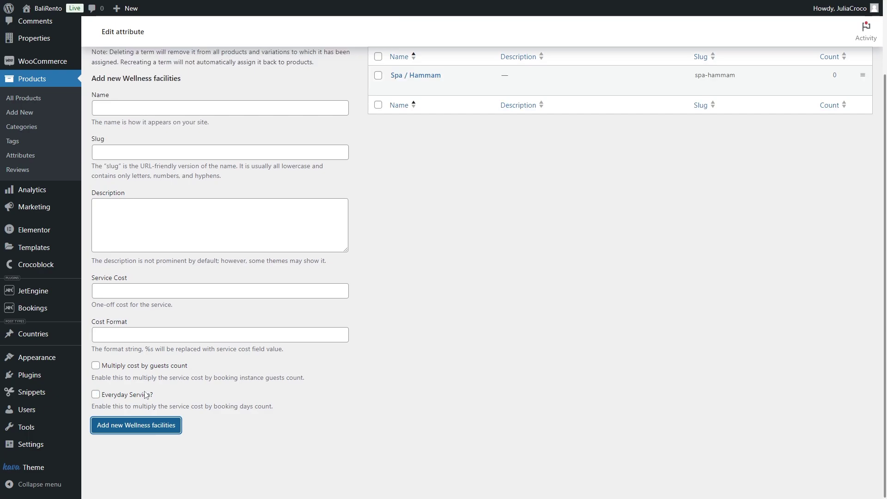
Add the Fitness center term with cost 15, also charged per guest and per day.
{"action": "left_click", "coordinate": [134, 110]}
{"action": "type", "text": "Fitness center"}
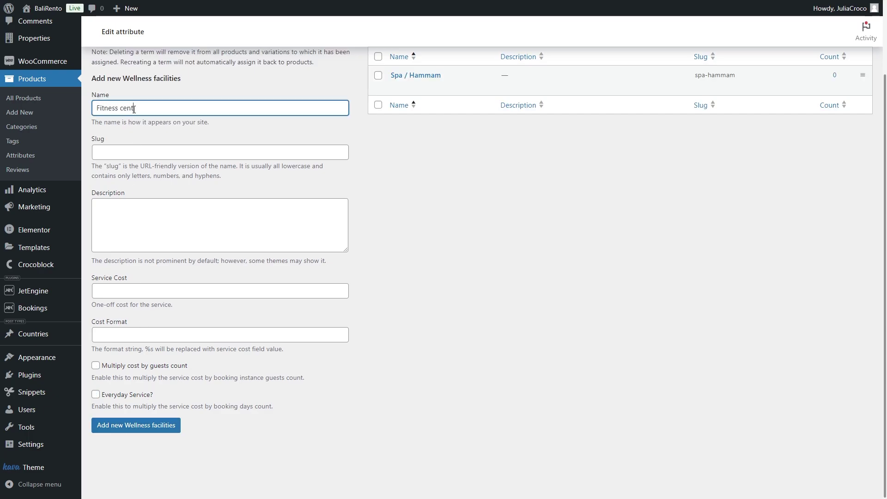
{"action": "key", "text": "ctrl+a"}
{"action": "key", "text": "ctrl+c"}
{"action": "left_click", "coordinate": [130, 154]}
{"action": "key", "text": "ctrl+v"}
{"action": "left_click", "coordinate": [138, 290]}
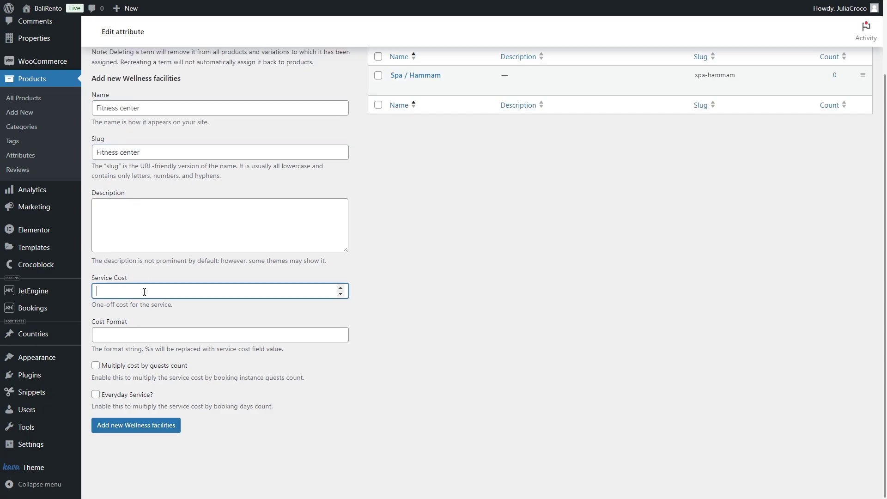
{"action": "type", "text": "15"}
{"action": "left_click", "coordinate": [133, 365]}
{"action": "left_click", "coordinate": [95, 394]}
{"action": "left_click", "coordinate": [133, 425]}
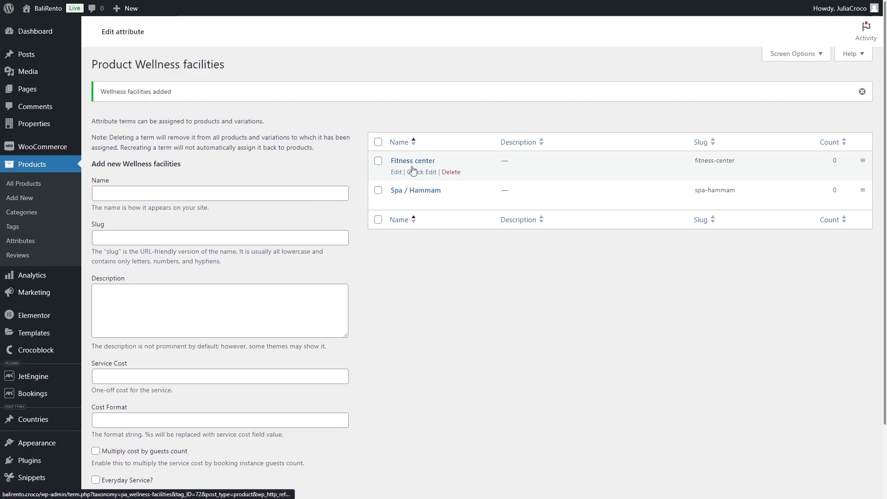
{"action": "left_click", "coordinate": [428, 191]}
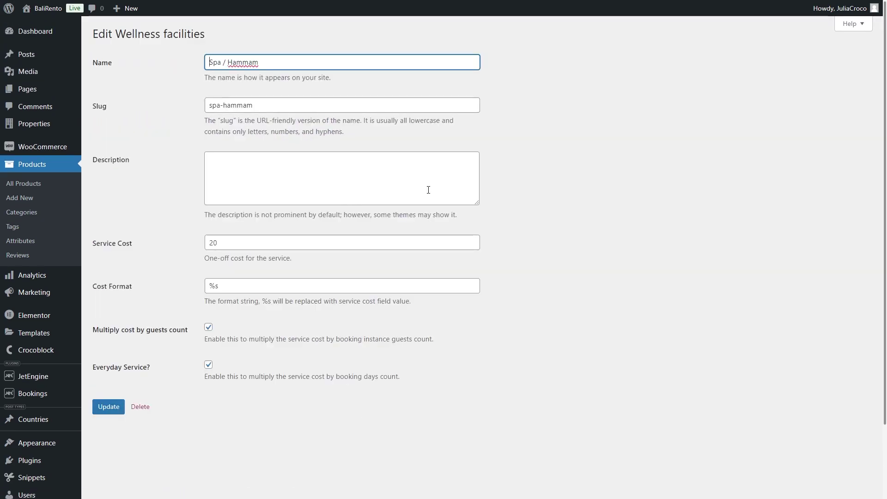
{"action": "left_click", "coordinate": [106, 406]}
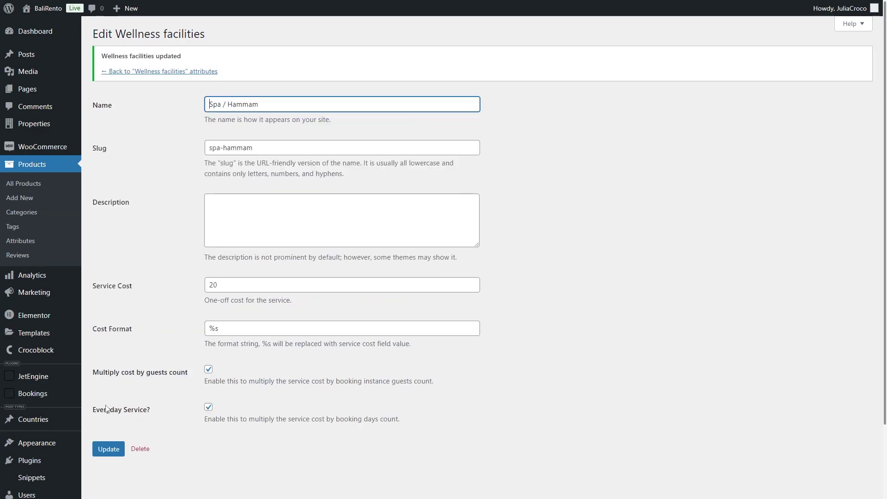
{"action": "left_click", "coordinate": [195, 71]}
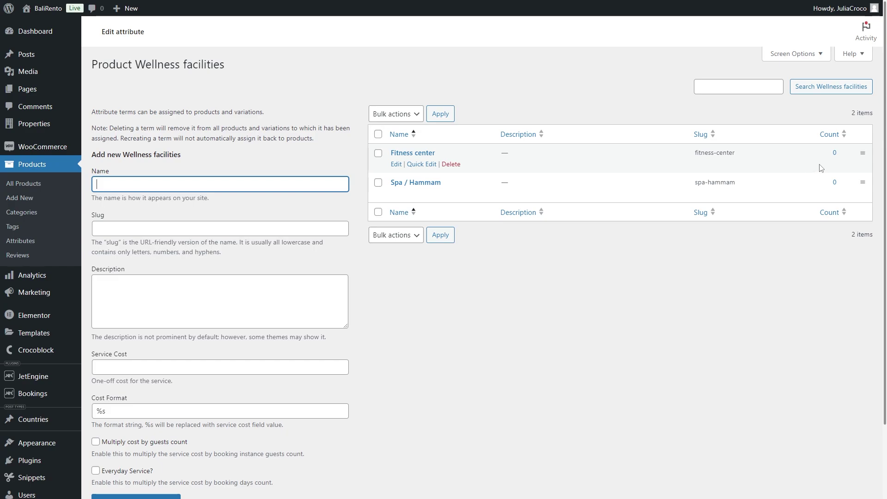
{"action": "left_click", "coordinate": [834, 167]}
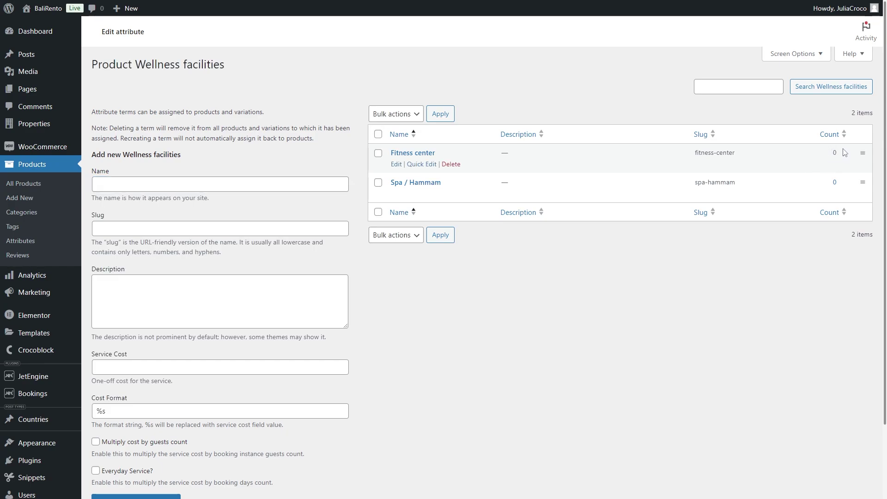
{"action": "left_click", "coordinate": [15, 240]}
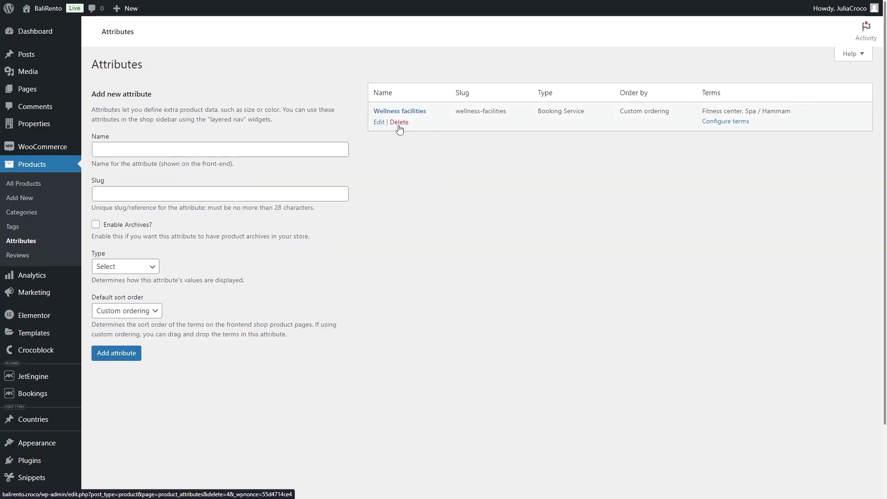
Create the Additional attribute, with matching slug, as a Booking Service type.
{"action": "left_click", "coordinate": [258, 148]}
{"action": "type", "text": "Additional"}
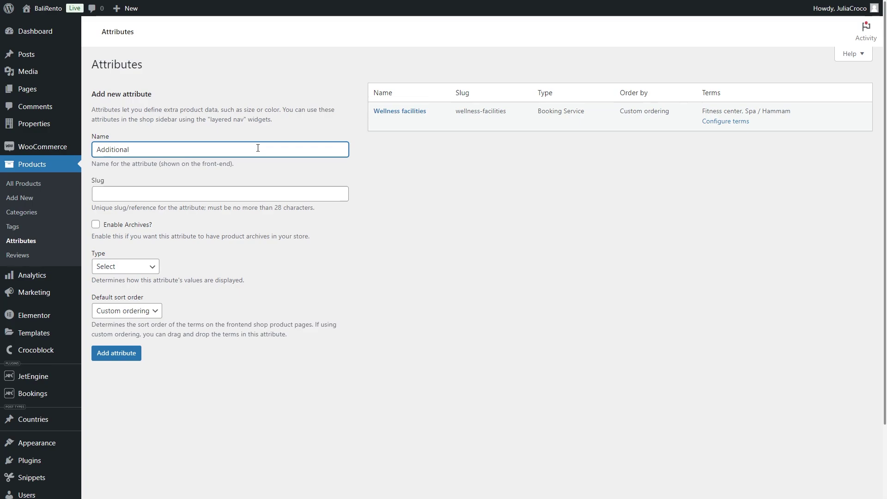
{"action": "key", "text": "ctrl+a"}
{"action": "key", "text": "ctrl+c"}
{"action": "left_click", "coordinate": [248, 191]}
{"action": "key", "text": "ctrl+v"}
{"action": "left_click", "coordinate": [134, 266]}
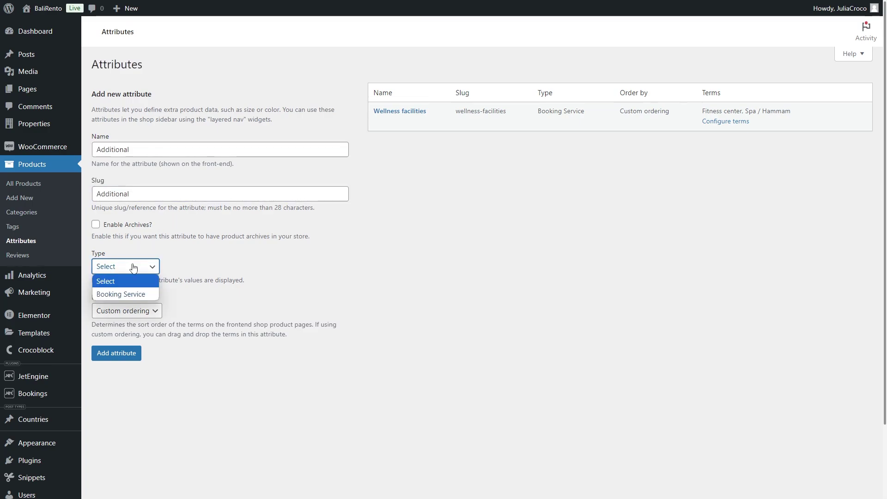
{"action": "left_click", "coordinate": [134, 292]}
{"action": "left_click", "coordinate": [108, 356]}
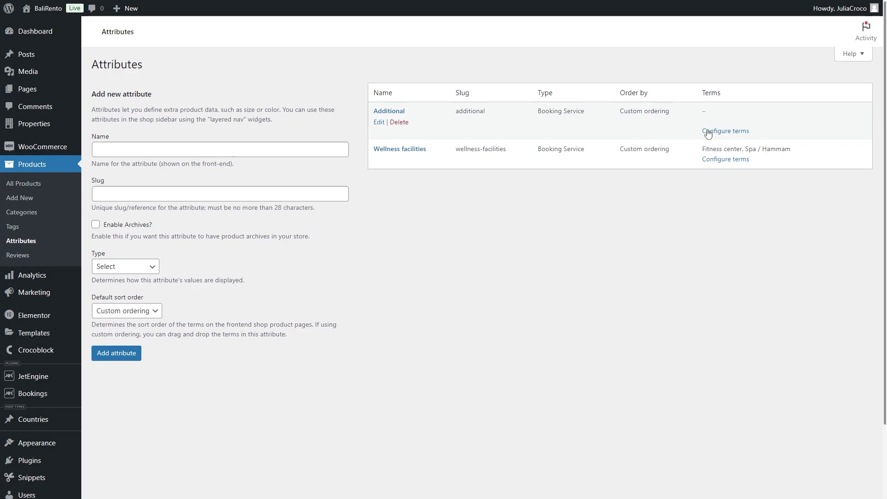
Add Breakfast as an Additional term costing 15, charged per guest and every day.
{"action": "left_click", "coordinate": [708, 133]}
{"action": "type", "text": "Breakfast"}
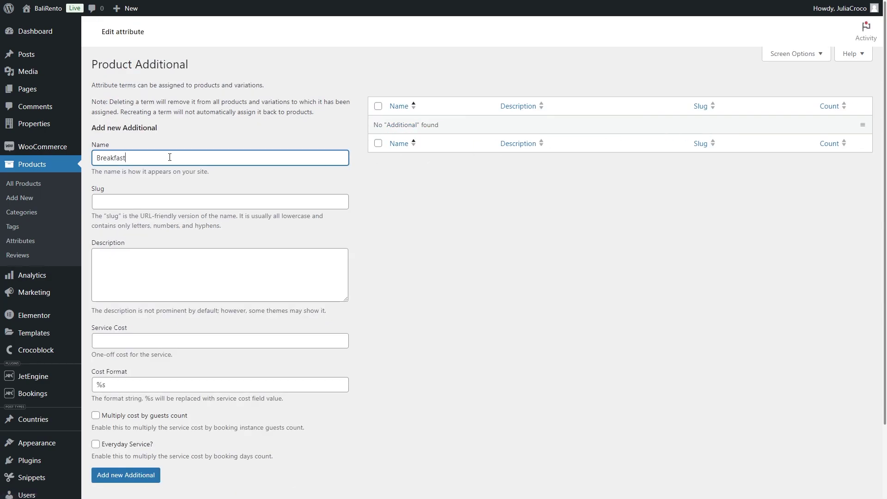
{"action": "key", "text": "ctrl+a"}
{"action": "key", "text": "ctrl+c"}
{"action": "left_click", "coordinate": [184, 201]}
{"action": "key", "text": "ctrl+v"}
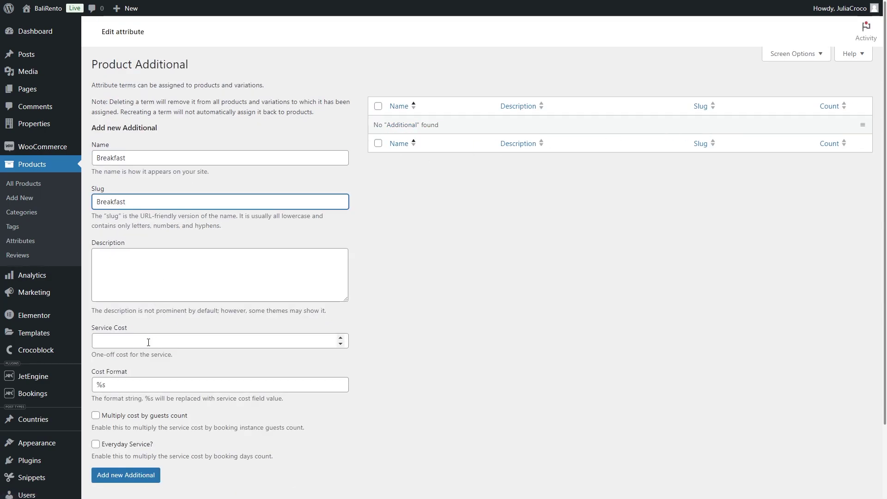
{"action": "left_click", "coordinate": [148, 342]}
{"action": "type", "text": "15"}
{"action": "left_click", "coordinate": [129, 415]}
{"action": "left_click", "coordinate": [121, 443]}
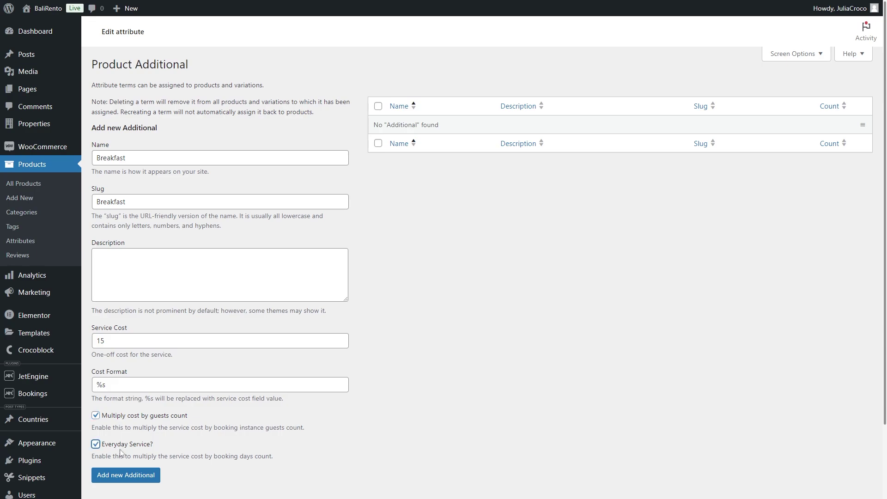
{"action": "left_click", "coordinate": [123, 476]}
Add the Room service term costing 20 as an everyday service.
{"action": "left_click", "coordinate": [136, 194]}
{"action": "type", "text": "Room service"}
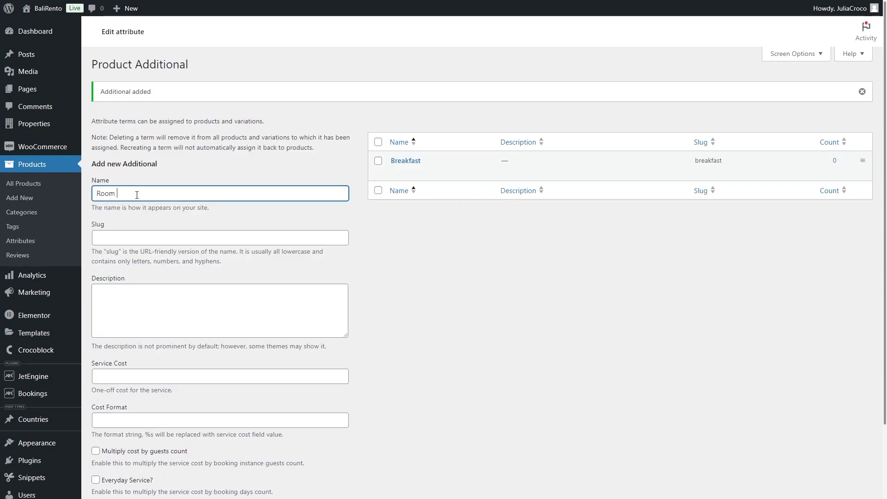
{"action": "key", "text": "ctrl+a"}
{"action": "key", "text": "ctrl+c"}
{"action": "left_click", "coordinate": [135, 237]}
{"action": "key", "text": "ctrl+v"}
{"action": "scroll", "coordinate": [135, 237], "scroll_direction": "down", "scroll_amount": 2}
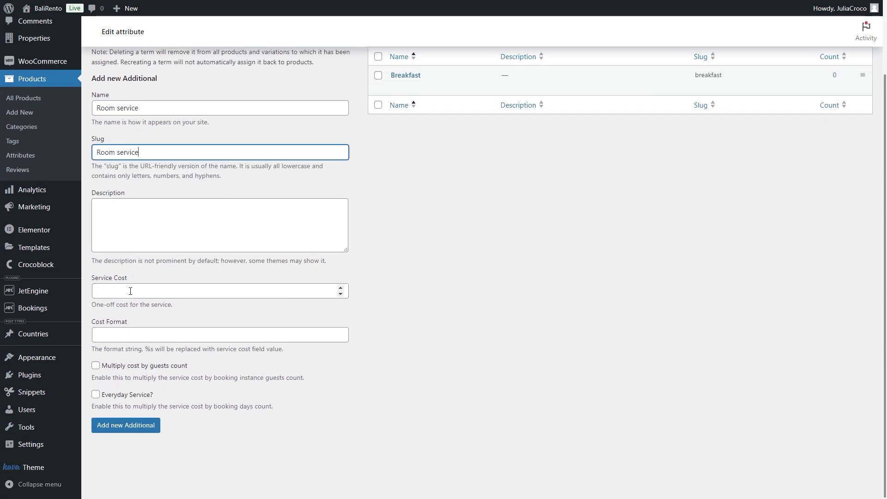
{"action": "left_click", "coordinate": [130, 291]}
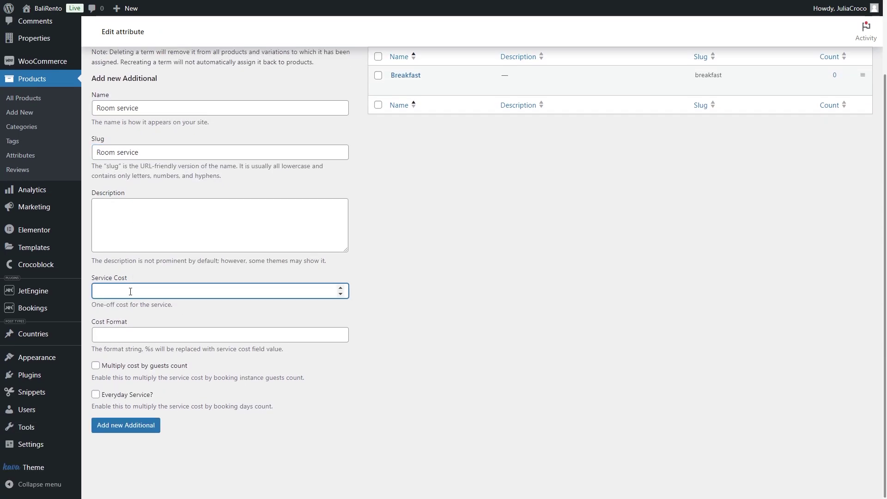
{"action": "left_click", "coordinate": [129, 395]}
{"action": "left_click", "coordinate": [129, 425]}
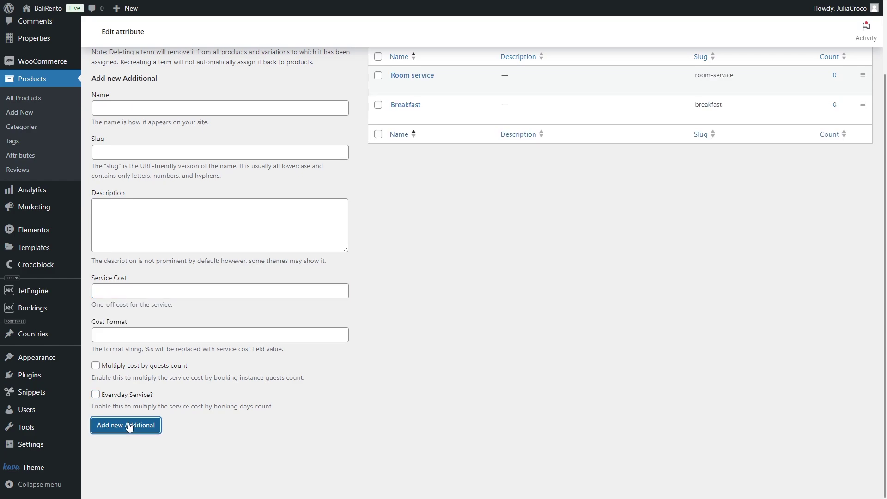
Add the Tourist guide term with a service cost of 25.
{"action": "left_click", "coordinate": [159, 105]}
{"action": "type", "text": "Tourist guide"}
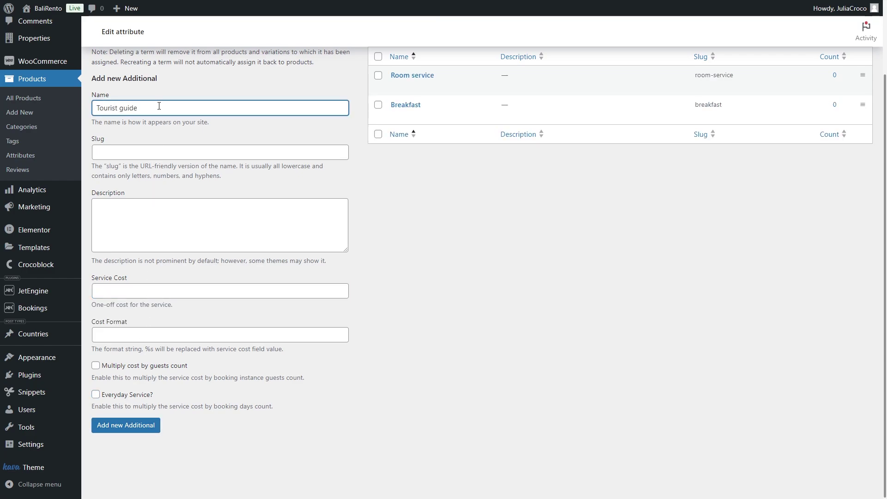
{"action": "key", "text": "ctrl+shift+Left"}
{"action": "key", "text": "ctrl+shift+Left"}
{"action": "left_click", "coordinate": [158, 148]}
{"action": "key", "text": "ctrl+v"}
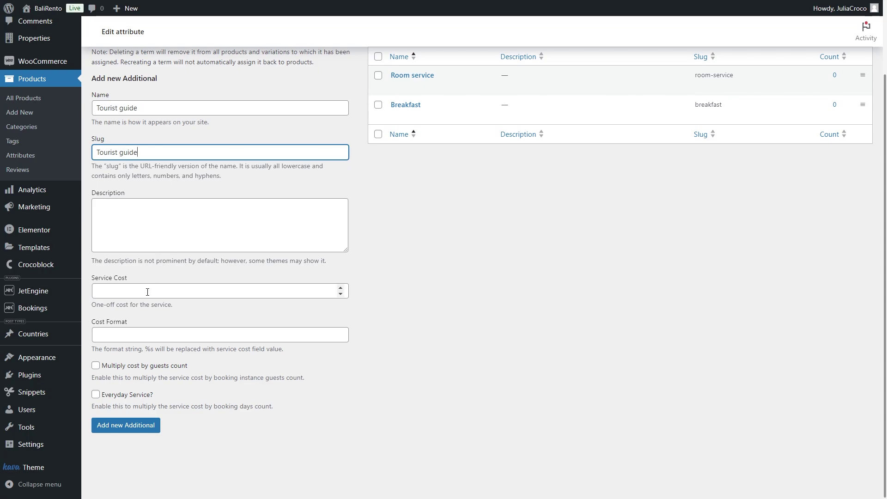
{"action": "left_click", "coordinate": [147, 291]}
{"action": "type", "text": "25"}
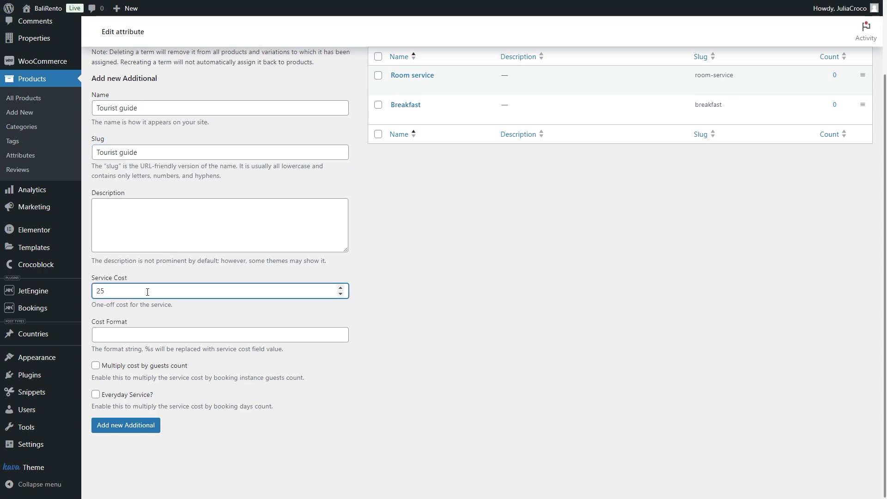
{"action": "left_click", "coordinate": [130, 426]}
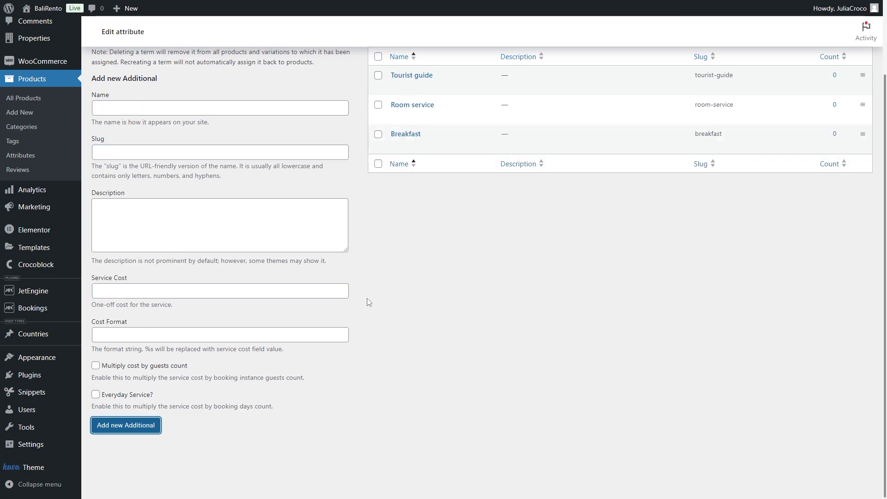
{"action": "scroll", "coordinate": [401, 276], "scroll_direction": "up", "scroll_amount": 2}
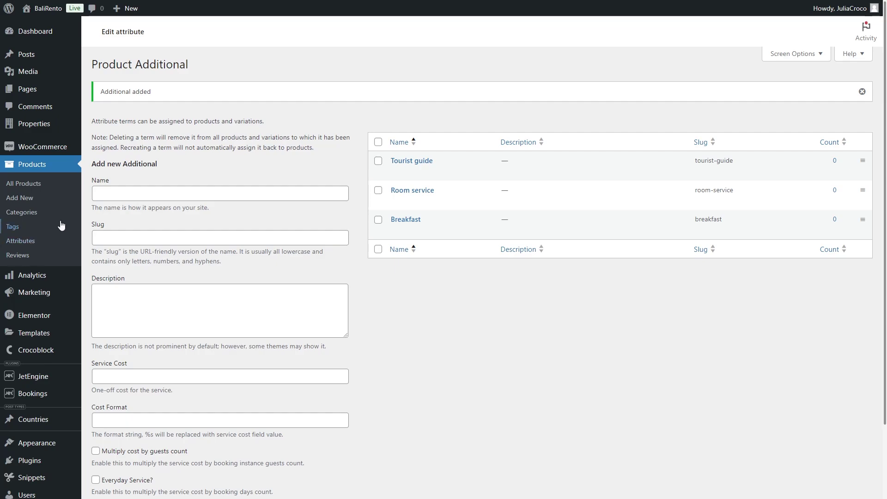
{"action": "left_click", "coordinate": [40, 183]}
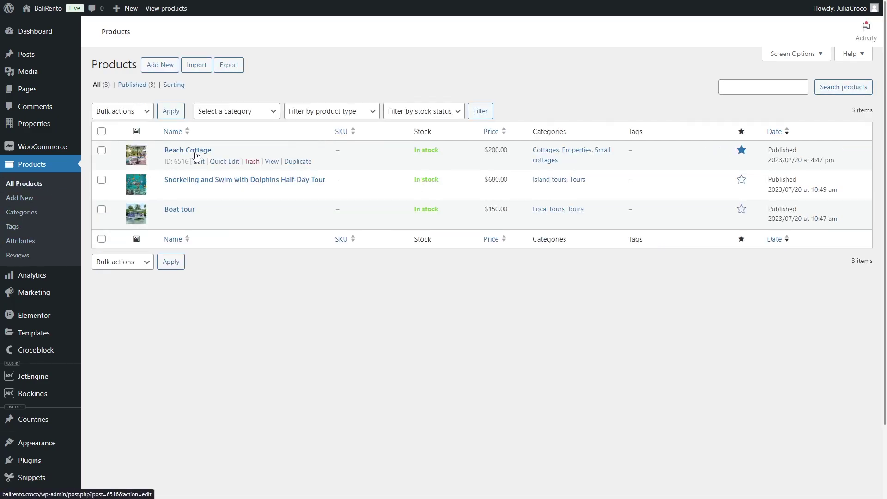
Make Beach Cottage a JetBooking product and collapse its booking settings boxes.
{"action": "left_click", "coordinate": [199, 161]}
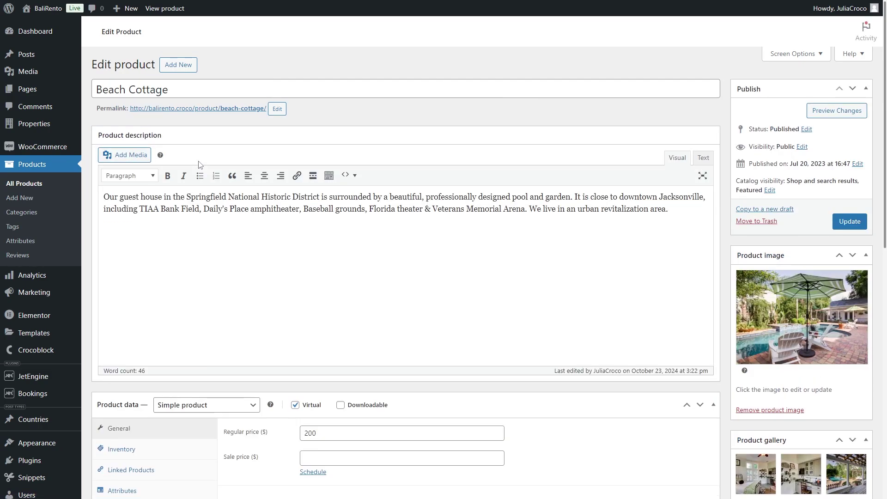
{"action": "scroll", "coordinate": [199, 165], "scroll_direction": "down", "scroll_amount": 5}
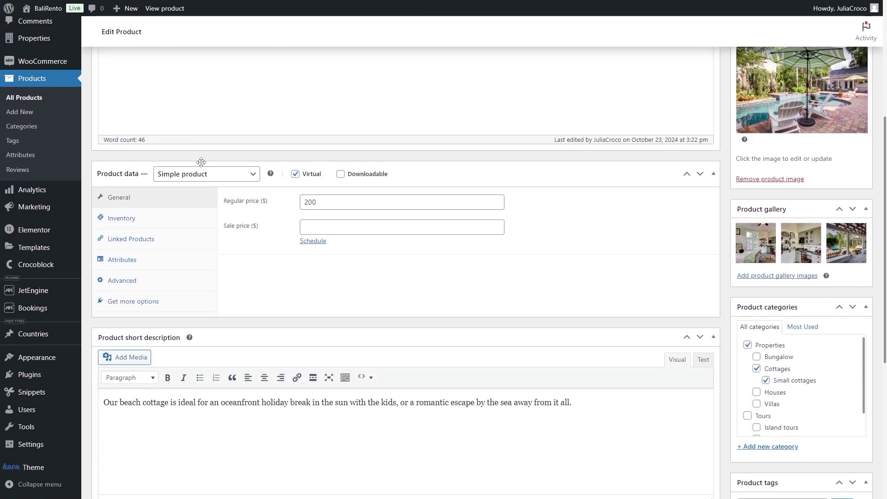
{"action": "left_click", "coordinate": [236, 175]}
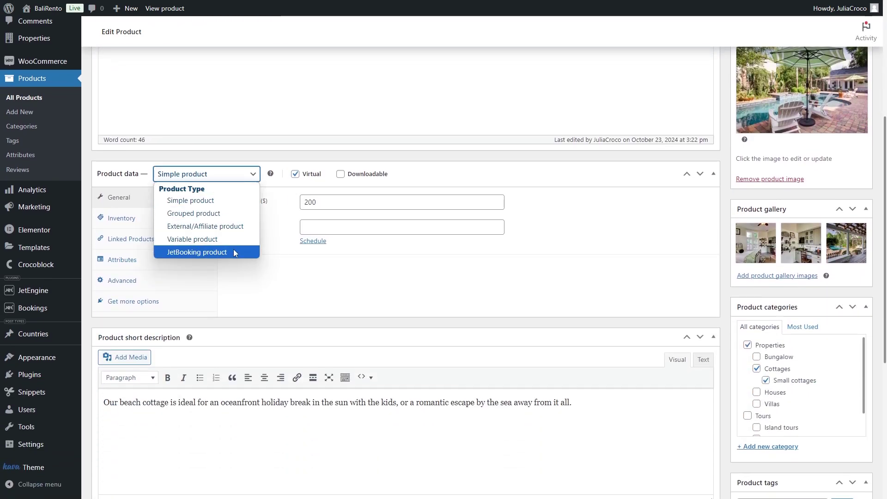
{"action": "left_click", "coordinate": [234, 253]}
{"action": "left_click", "coordinate": [242, 171]}
{"action": "left_click", "coordinate": [244, 200]}
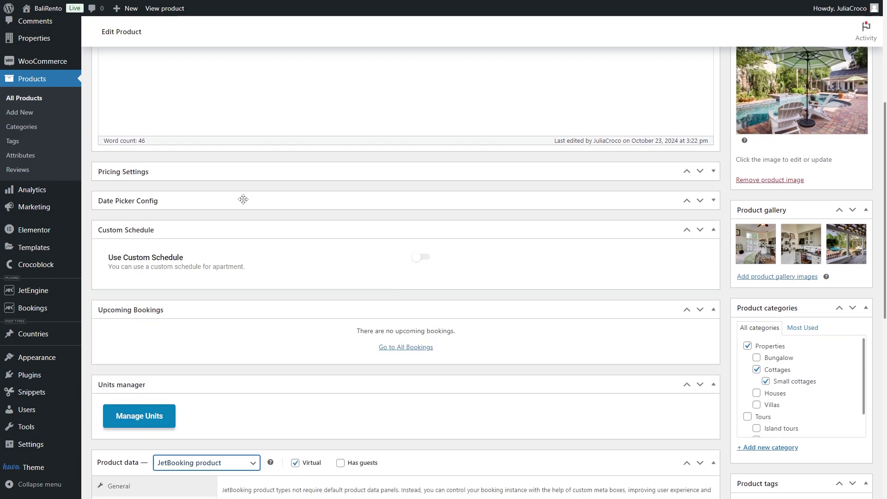
{"action": "left_click", "coordinate": [243, 227]}
{"action": "left_click", "coordinate": [243, 227]}
{"action": "scroll", "coordinate": [231, 252], "scroll_direction": "down", "scroll_amount": 3}
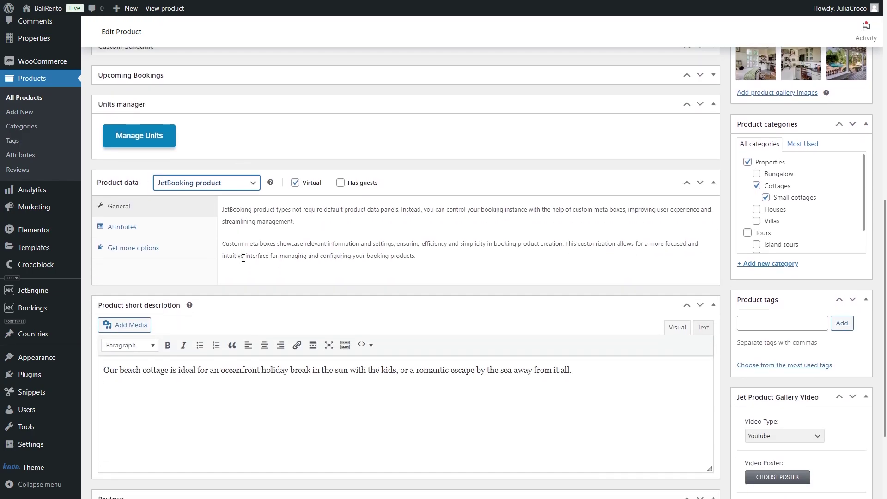
Attach the Additional attribute with Breakfast, Tourist guide and Room service values.
{"action": "left_click", "coordinate": [182, 230]}
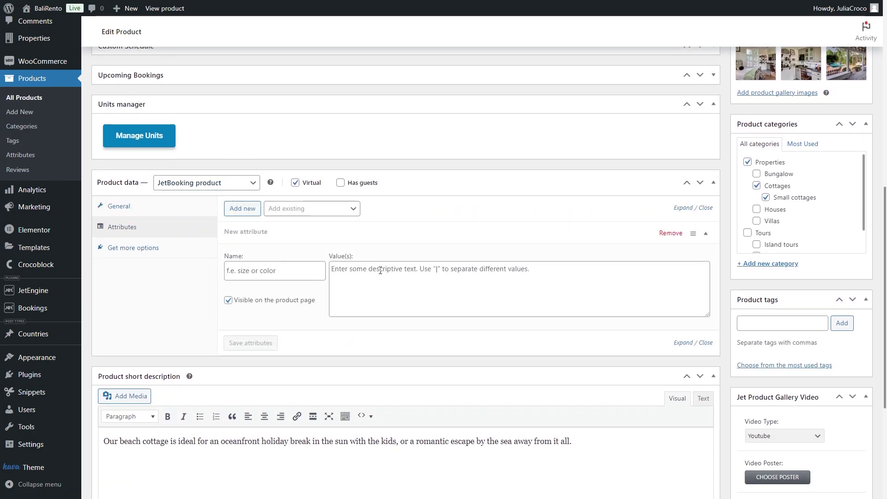
{"action": "left_click", "coordinate": [350, 209]}
{"action": "left_click", "coordinate": [344, 247]}
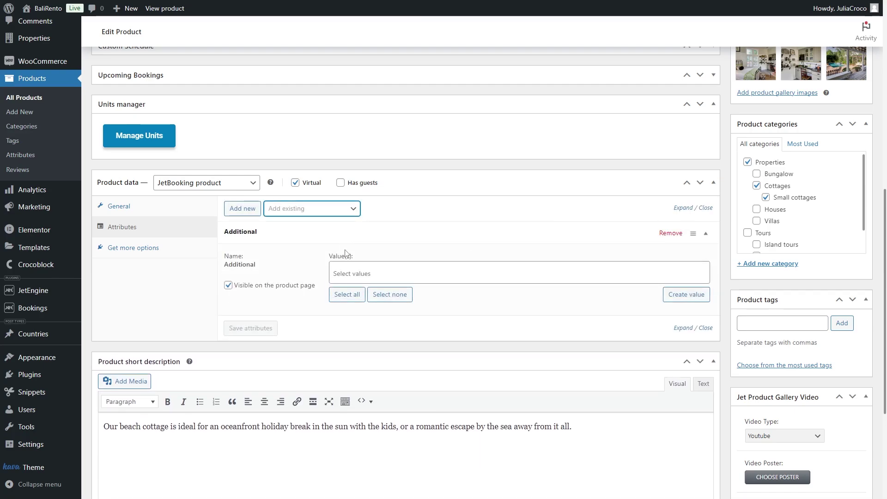
{"action": "left_click", "coordinate": [351, 273]}
{"action": "left_click", "coordinate": [393, 292]}
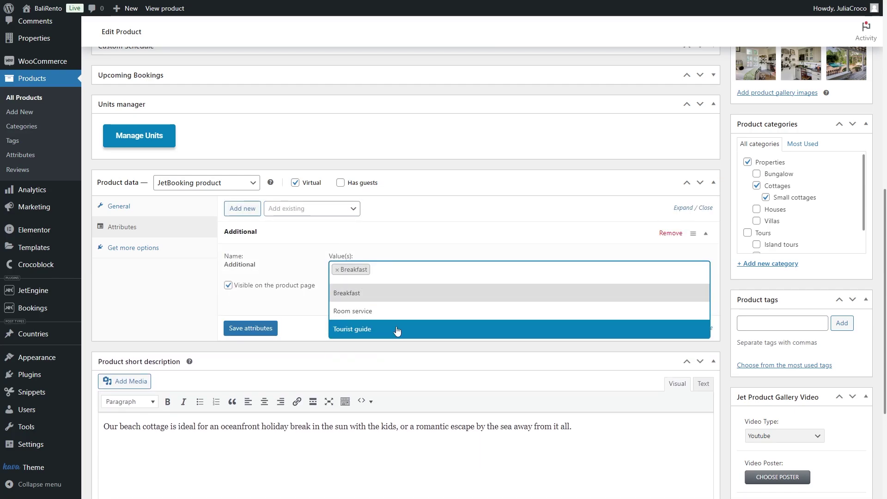
{"action": "left_click", "coordinate": [396, 329]}
{"action": "left_click", "coordinate": [352, 326]}
{"action": "left_click", "coordinate": [276, 328]}
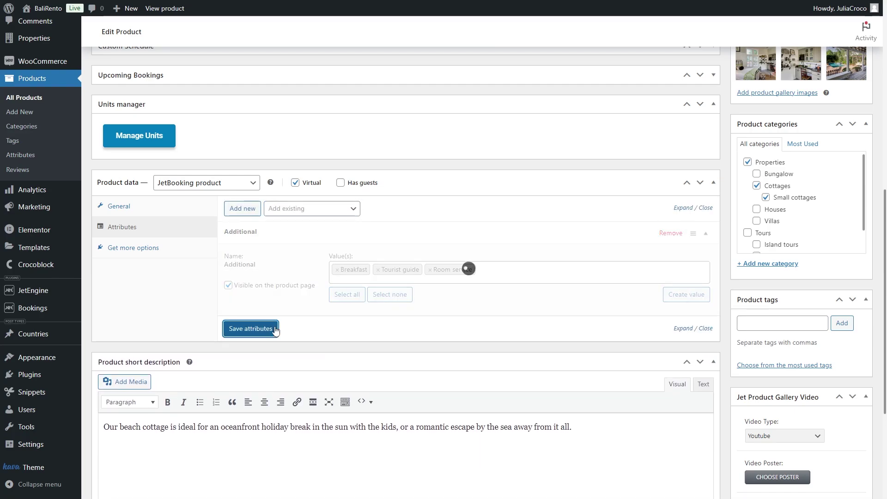
Attach the Wellness facilities attribute with Fitness center and Spa / Hammam values.
{"action": "left_click", "coordinate": [297, 208]}
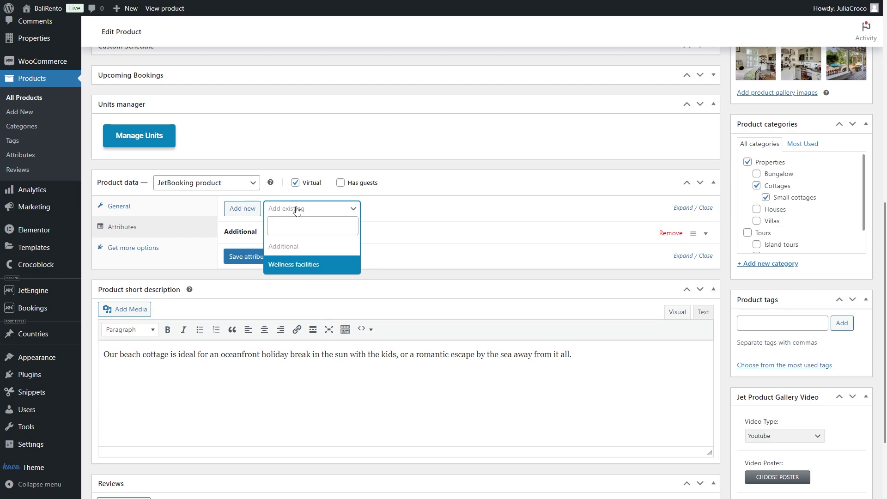
{"action": "left_click", "coordinate": [299, 255]}
{"action": "left_click", "coordinate": [362, 296]}
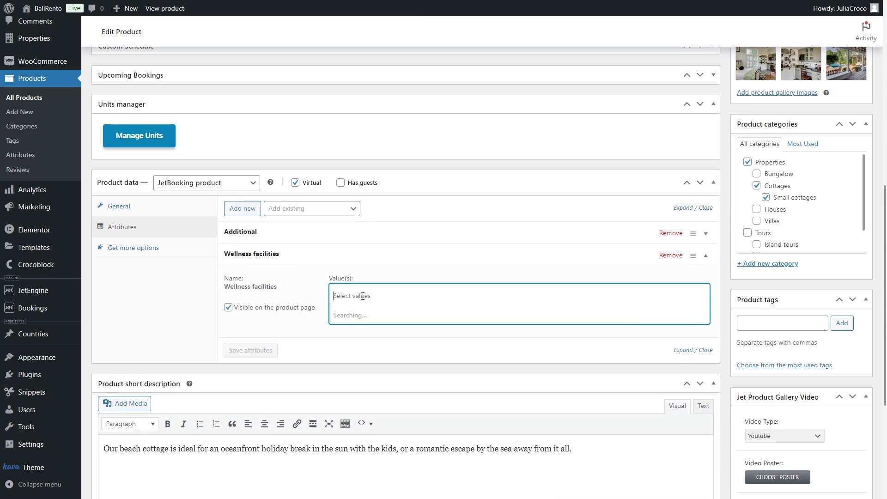
{"action": "left_click", "coordinate": [390, 312]}
{"action": "left_click", "coordinate": [393, 295]}
{"action": "left_click", "coordinate": [394, 333]}
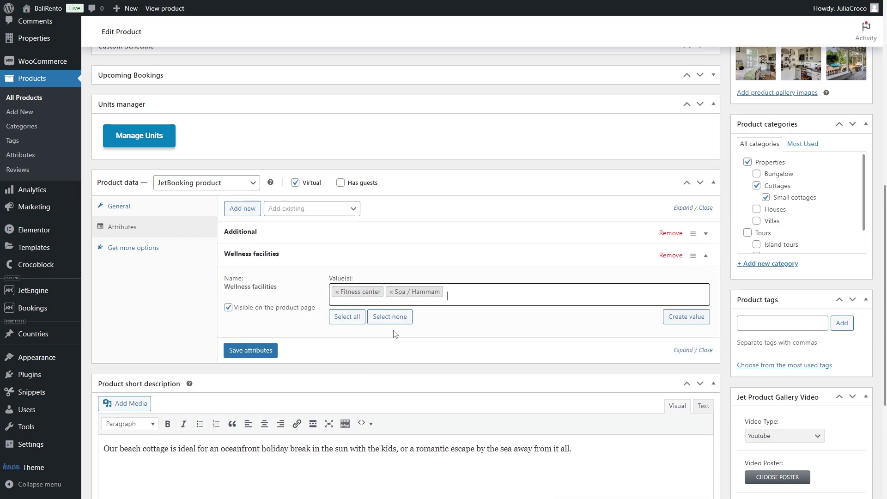
{"action": "left_click", "coordinate": [251, 350]}
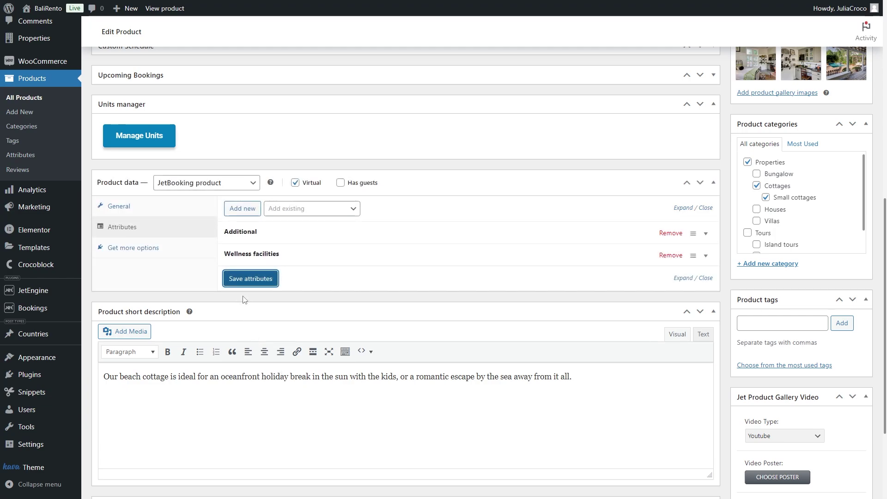
Switch Beach Cottage to a simple product and save a Size attribute with values M and S.
{"action": "left_click", "coordinate": [226, 183]}
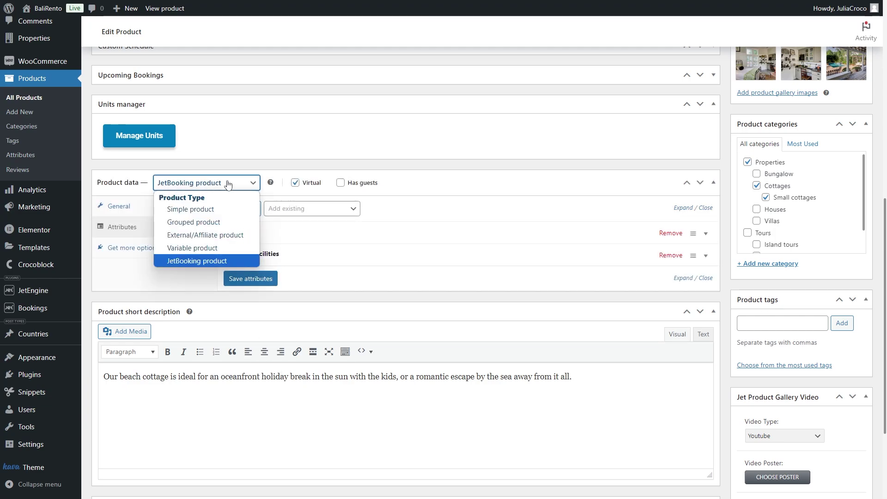
{"action": "left_click", "coordinate": [230, 211]}
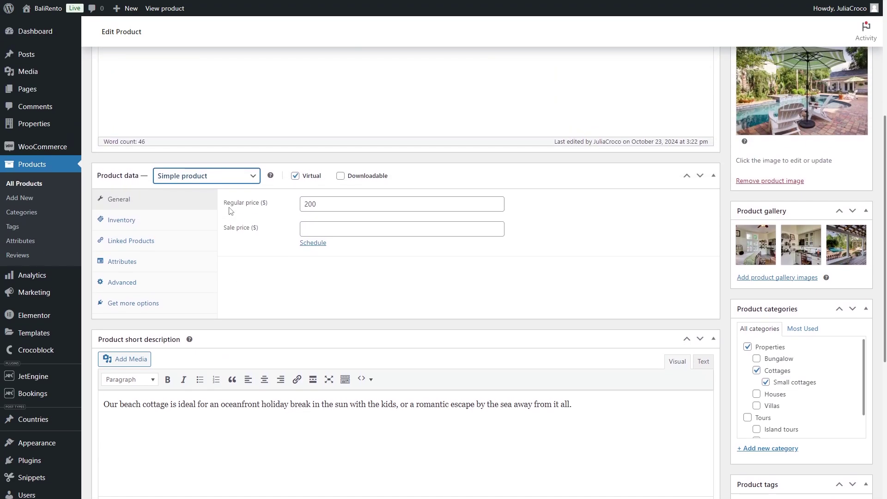
{"action": "left_click", "coordinate": [160, 262]}
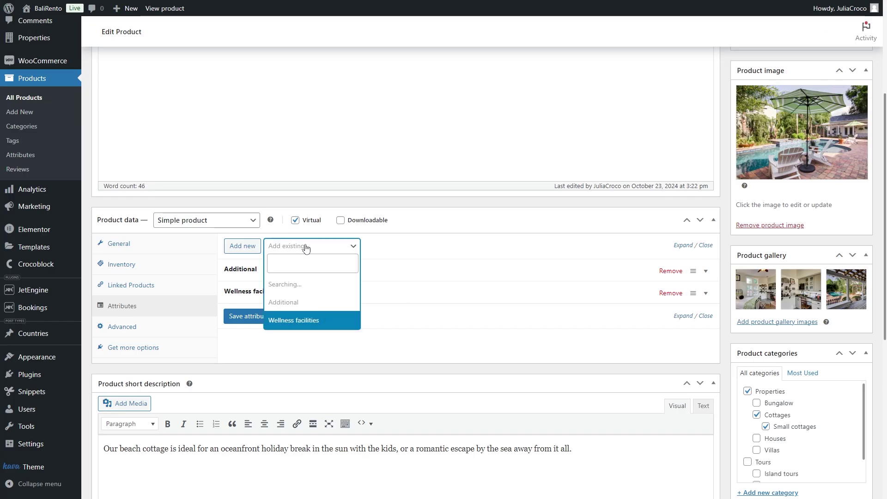
{"action": "left_click", "coordinate": [310, 301]}
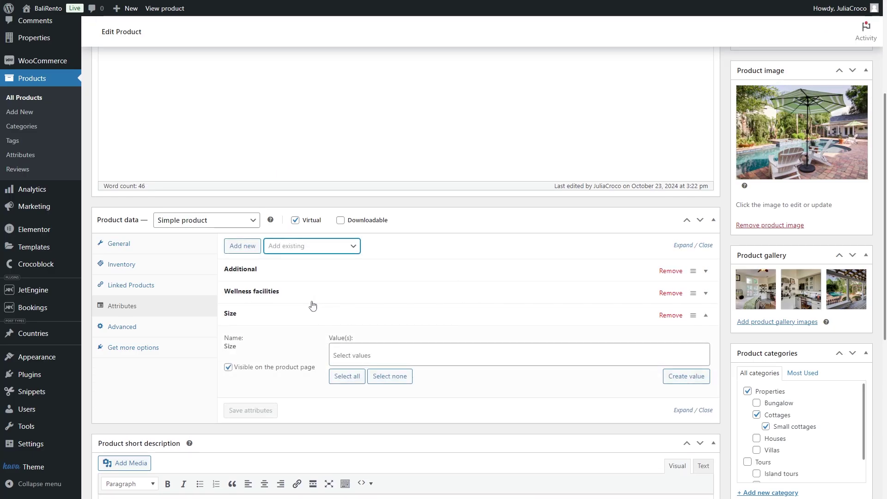
{"action": "left_click", "coordinate": [370, 355]}
{"action": "left_click", "coordinate": [371, 393]}
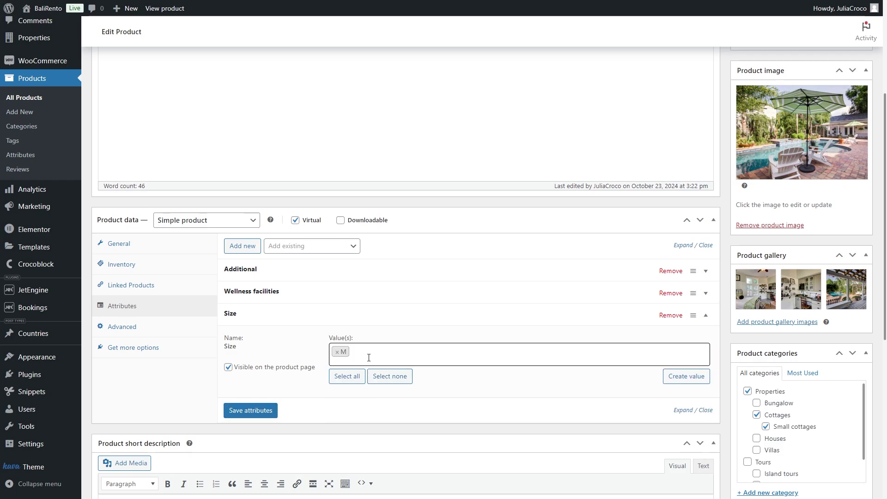
{"action": "left_click", "coordinate": [367, 355]}
{"action": "left_click", "coordinate": [362, 412]}
{"action": "left_click", "coordinate": [249, 410]}
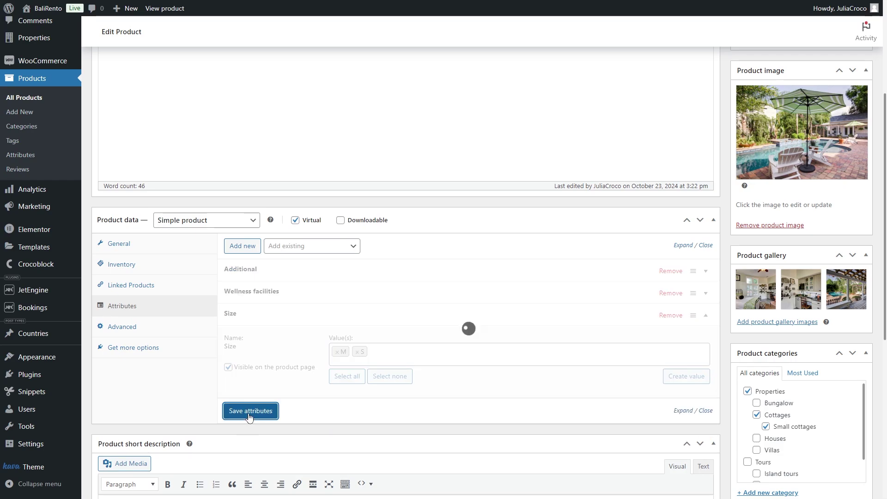
Set the product back to JetBooking product, remove the Size attribute, and update it.
{"action": "left_click", "coordinate": [234, 221]}
{"action": "left_click", "coordinate": [234, 295]}
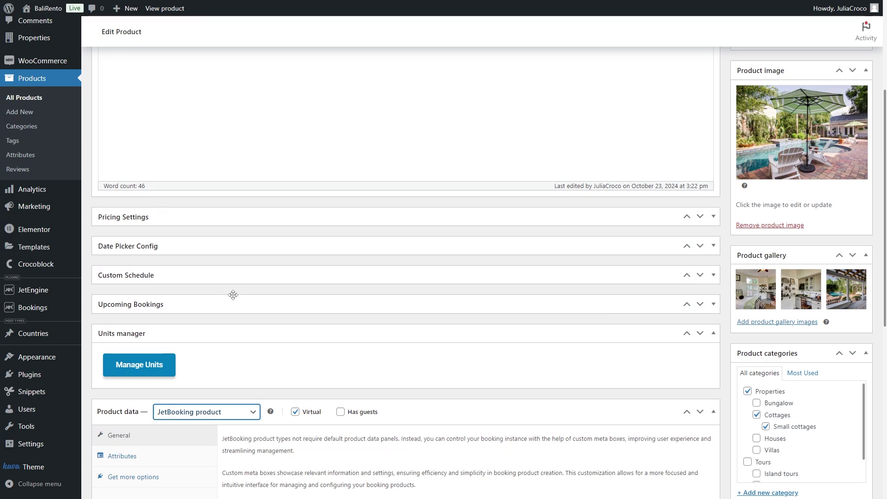
{"action": "scroll", "coordinate": [233, 295], "scroll_direction": "down", "scroll_amount": 3}
{"action": "left_click", "coordinate": [194, 318]}
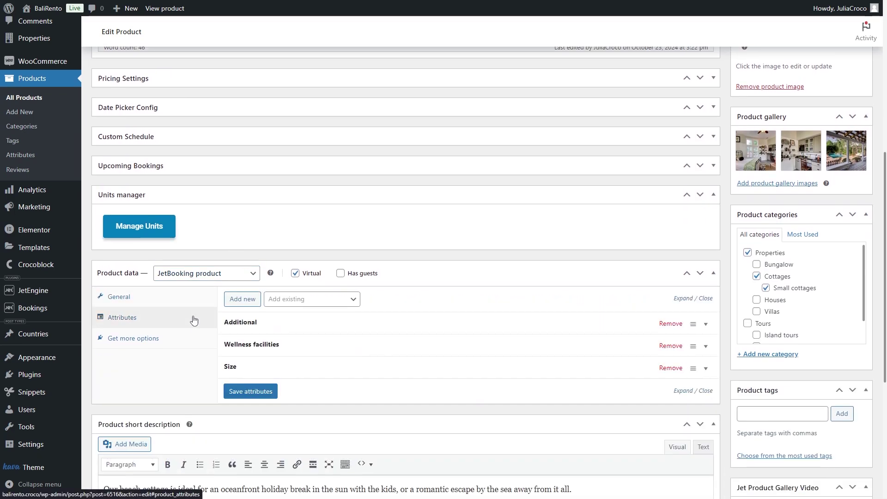
{"action": "left_click", "coordinate": [309, 368]}
{"action": "scroll", "coordinate": [310, 368], "scroll_direction": "down", "scroll_amount": 2}
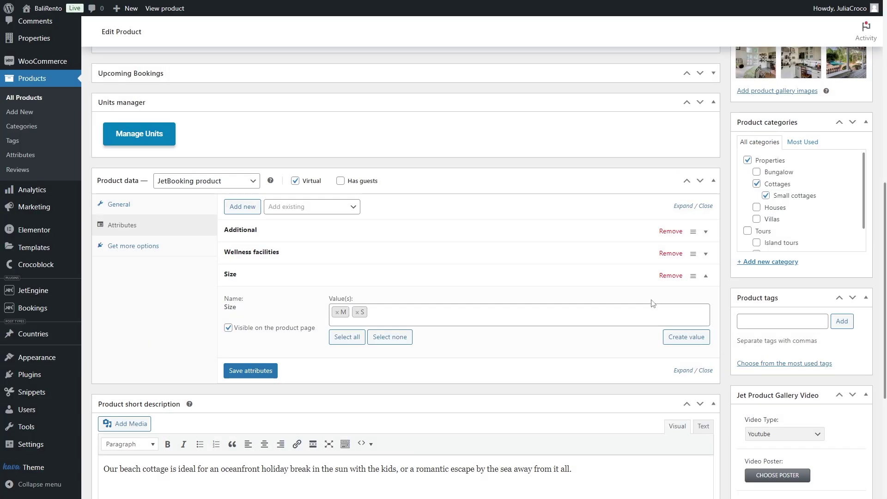
{"action": "left_click", "coordinate": [670, 275]}
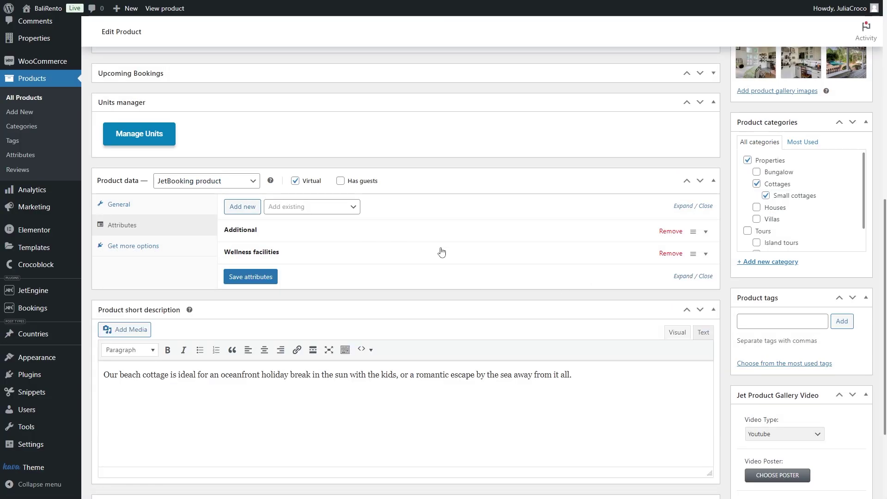
{"action": "scroll", "coordinate": [441, 251], "scroll_direction": "up", "scroll_amount": 9}
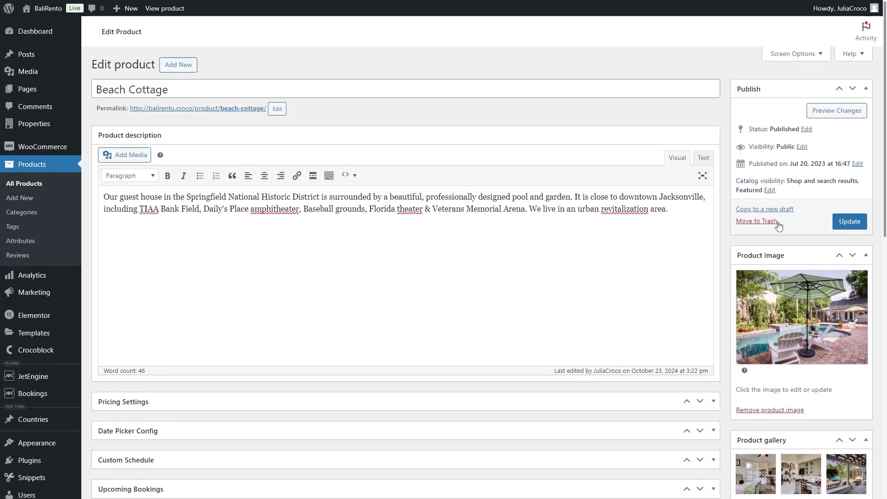
{"action": "left_click", "coordinate": [849, 221]}
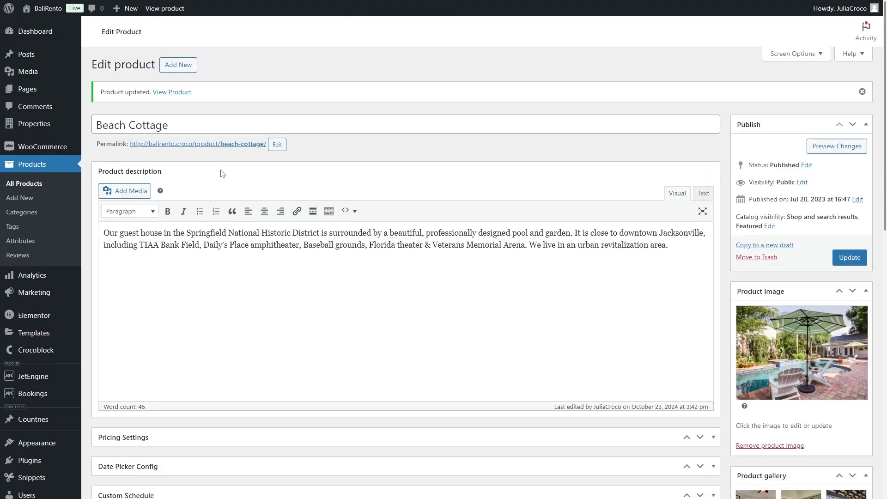
View the Beach Cottage product page on the live site and check its booking calendar.
{"action": "left_click", "coordinate": [196, 144]}
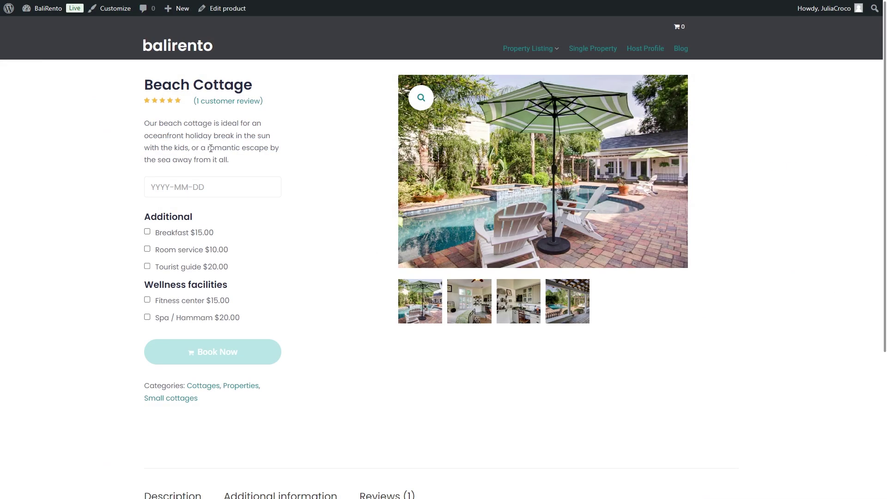
{"action": "left_click", "coordinate": [212, 186]}
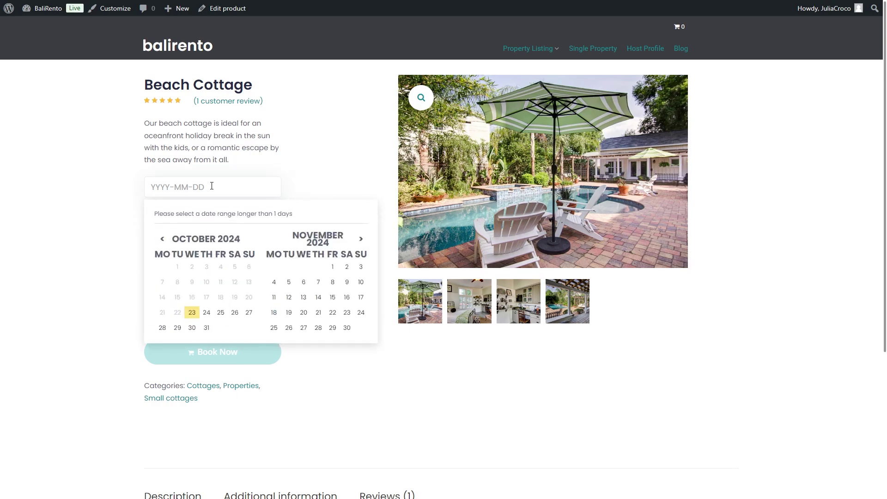
{"action": "left_click", "coordinate": [319, 181]}
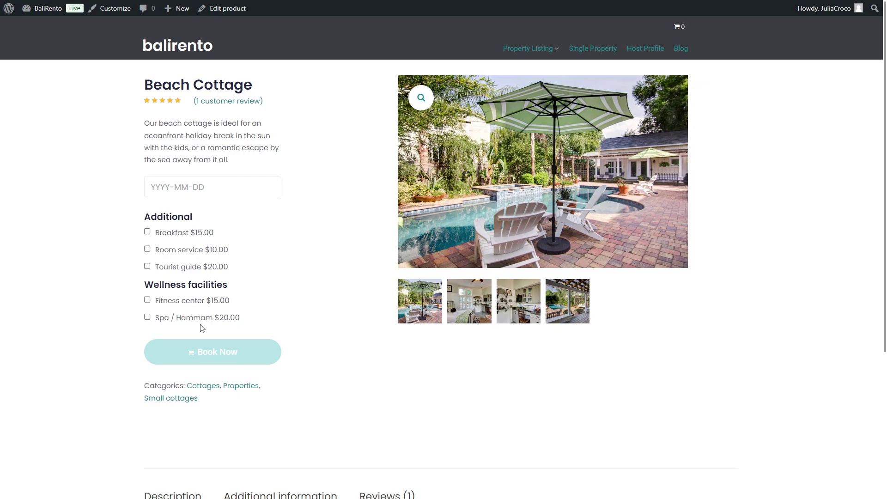
Pick a 29–30 November 2024 stay for a $200.00 total, then tick Breakfast.
{"action": "left_click", "coordinate": [233, 186]}
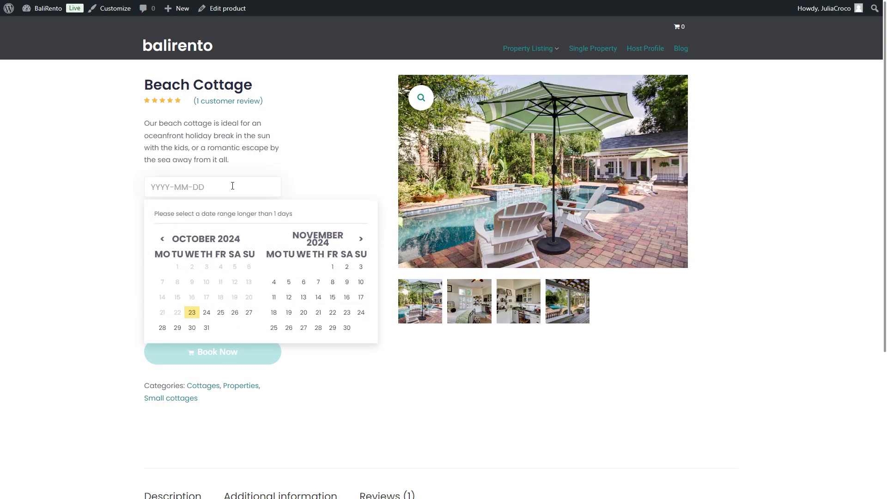
{"action": "left_click", "coordinate": [333, 328]}
{"action": "left_click", "coordinate": [347, 327]}
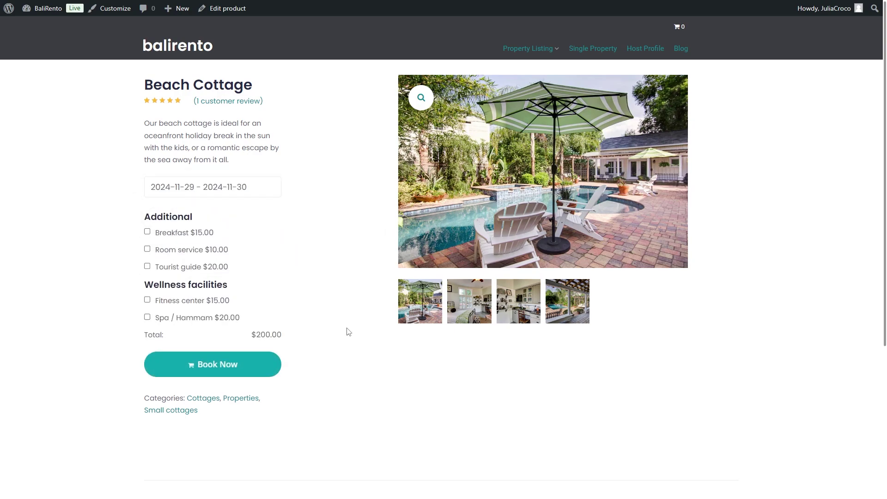
{"action": "left_click_drag", "start_coordinate": [281, 334], "coordinate": [248, 339]}
{"action": "left_click", "coordinate": [248, 340]}
{"action": "left_click", "coordinate": [171, 236]}
Pick 28–30 November as the Beach Cottage stay dates, showing the $400.00 total.
{"action": "left_click", "coordinate": [209, 187]}
{"action": "left_click", "coordinate": [206, 327]}
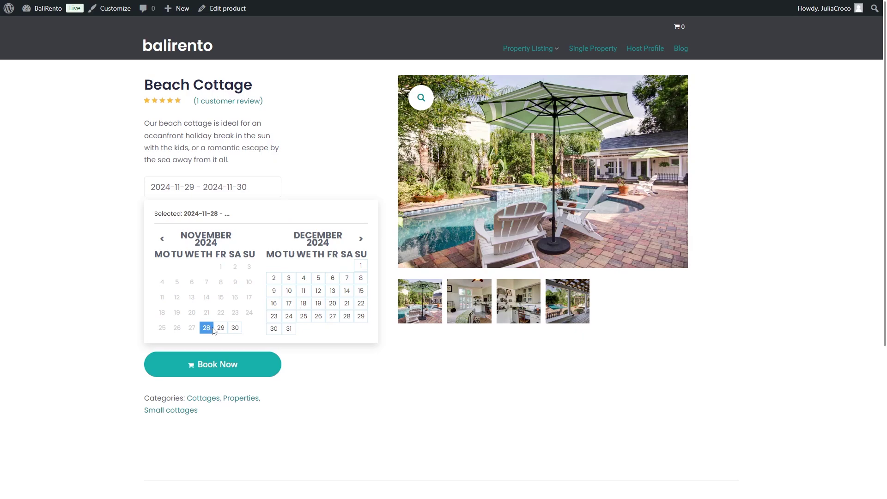
{"action": "left_click", "coordinate": [235, 328]}
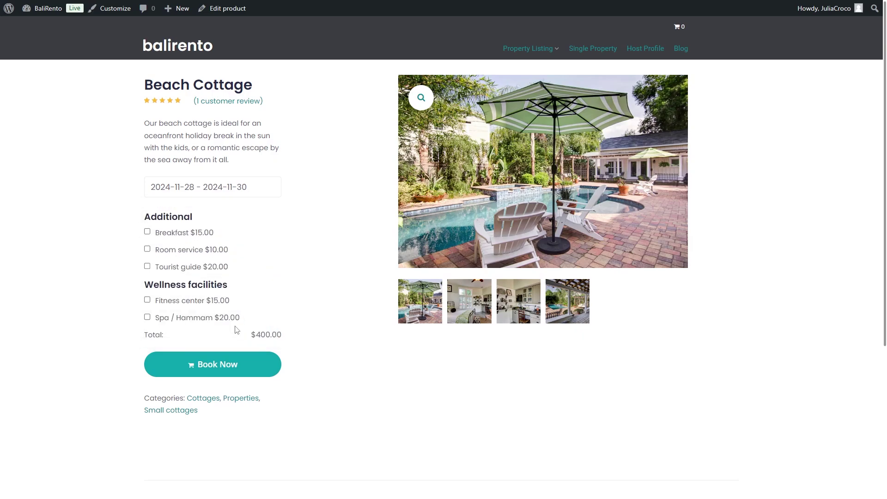
{"action": "left_click_drag", "start_coordinate": [248, 334], "coordinate": [281, 334]}
{"action": "left_click", "coordinate": [221, 336]}
Back in the product editor, enable Has guests and select the Max guests value in Guests settings.
{"action": "key", "text": "ctrl+w"}
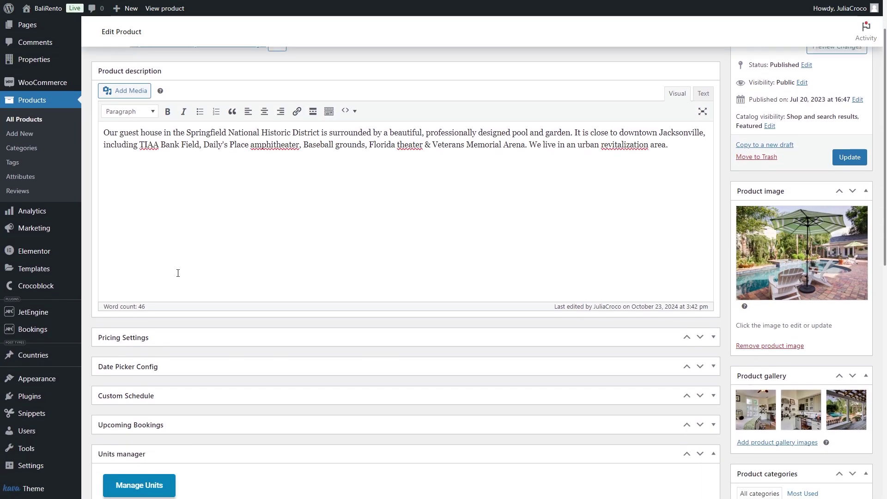
{"action": "scroll", "coordinate": [179, 276], "scroll_direction": "down", "scroll_amount": 4}
{"action": "scroll", "coordinate": [179, 276], "scroll_direction": "down", "scroll_amount": 3}
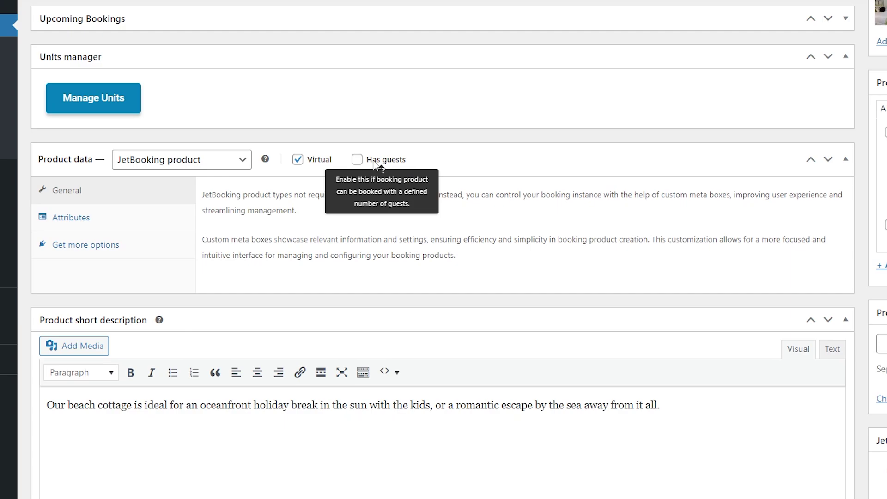
{"action": "left_click", "coordinate": [356, 159]}
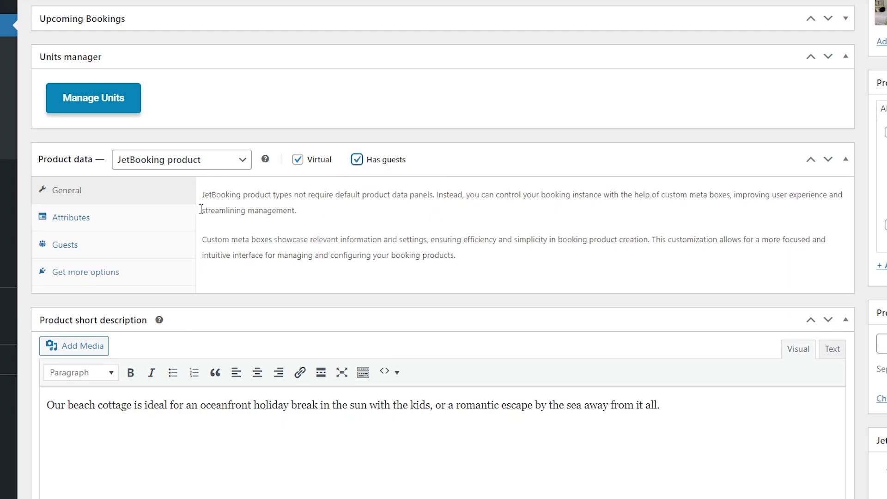
{"action": "left_click", "coordinate": [110, 253]}
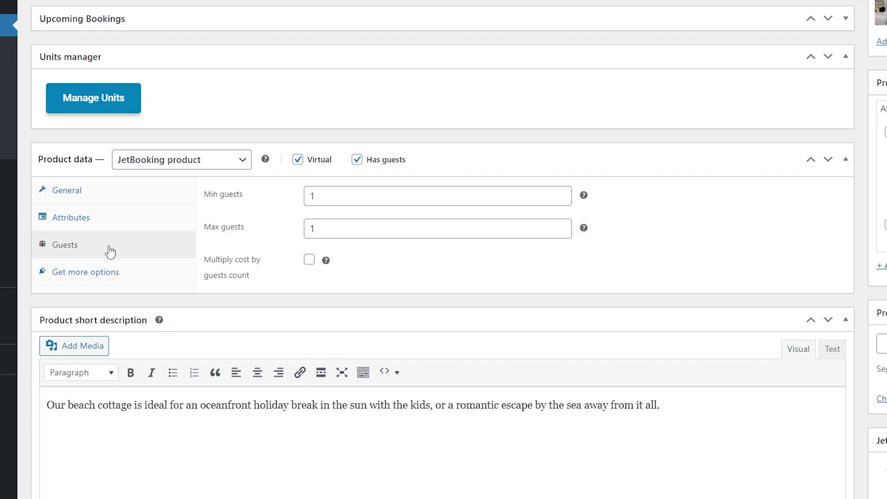
{"action": "double_click", "coordinate": [312, 229]}
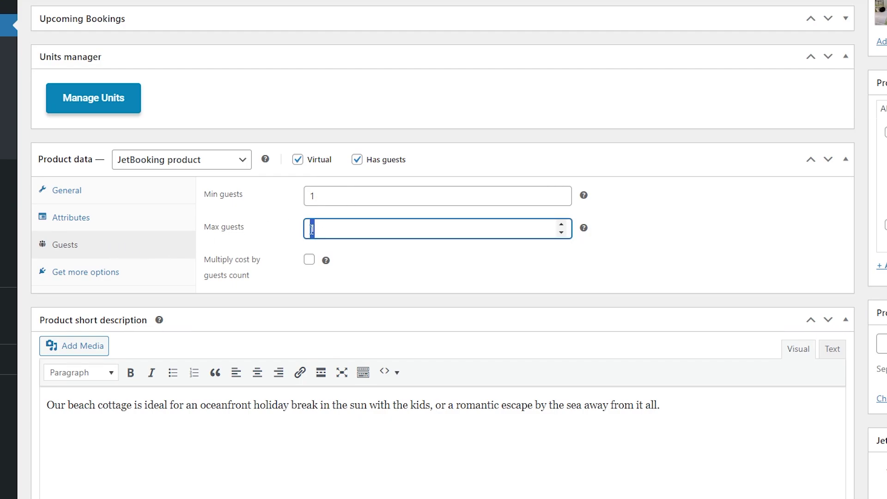
Set Max guests to 5 and update the Beach Cottage product.
{"action": "type", "text": "5"}
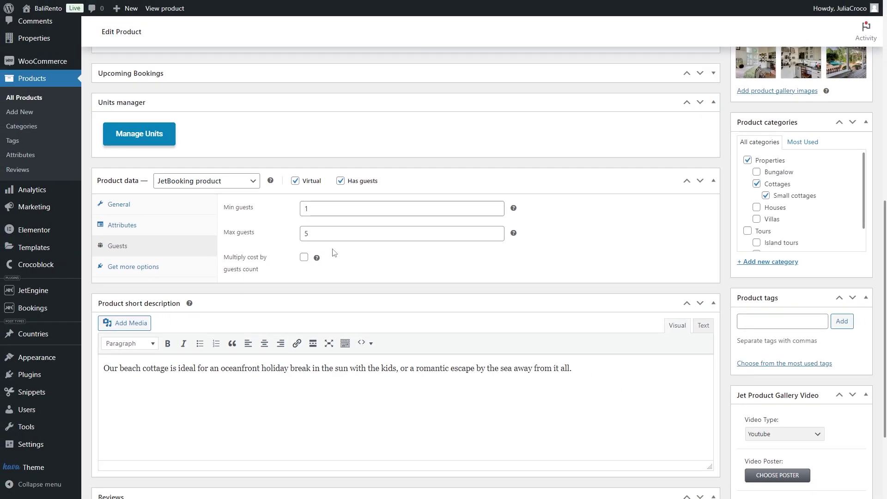
{"action": "scroll", "coordinate": [334, 253], "scroll_direction": "up", "scroll_amount": 9}
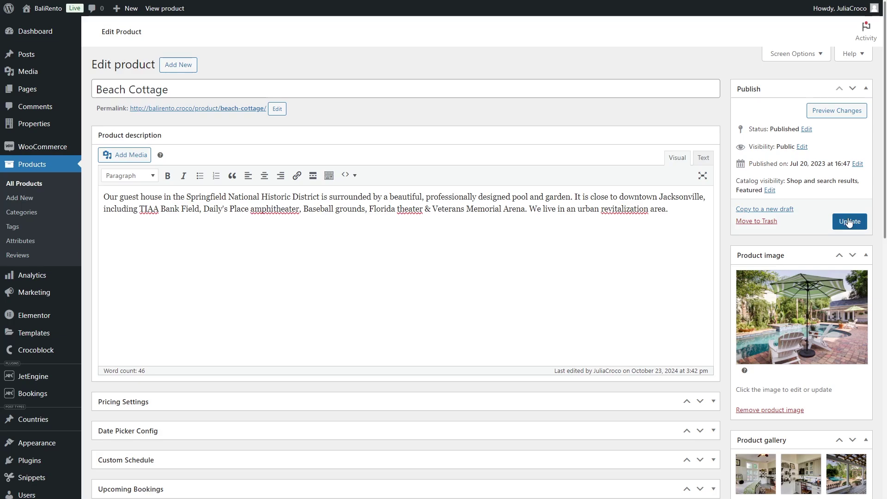
{"action": "left_click", "coordinate": [849, 221]}
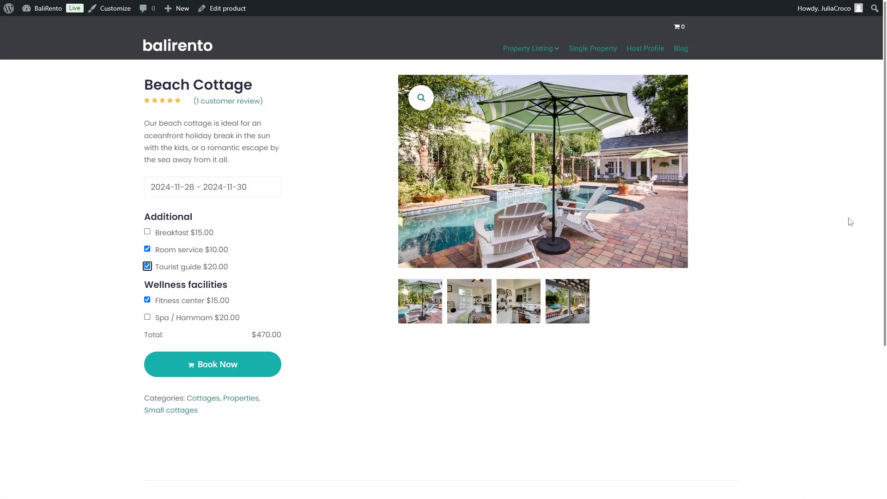
On the reloaded cottage page, choose 2 guests and 28–30 November, totalling $400.00.
{"action": "key", "text": "F5"}
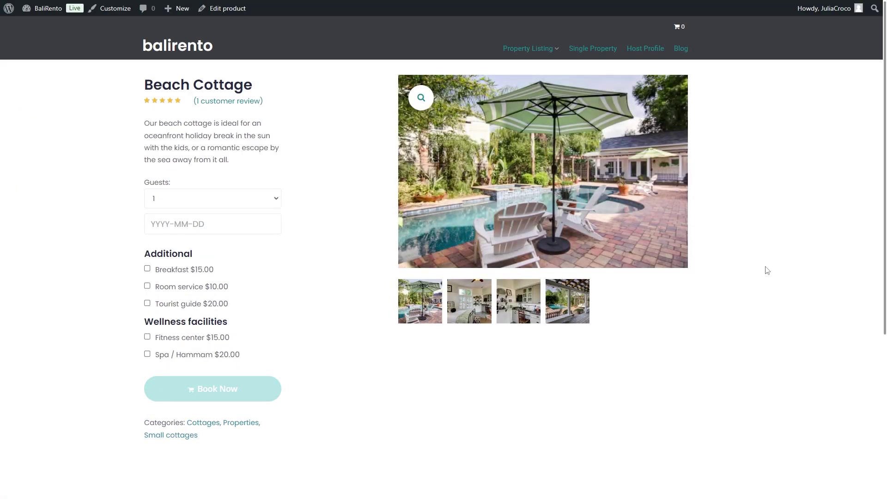
{"action": "left_click", "coordinate": [224, 200]}
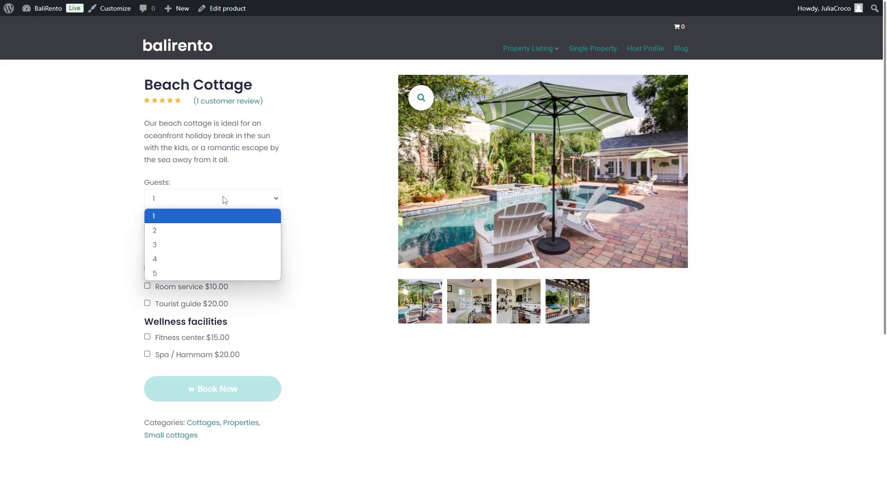
{"action": "left_click", "coordinate": [226, 230]}
{"action": "left_click", "coordinate": [224, 223]}
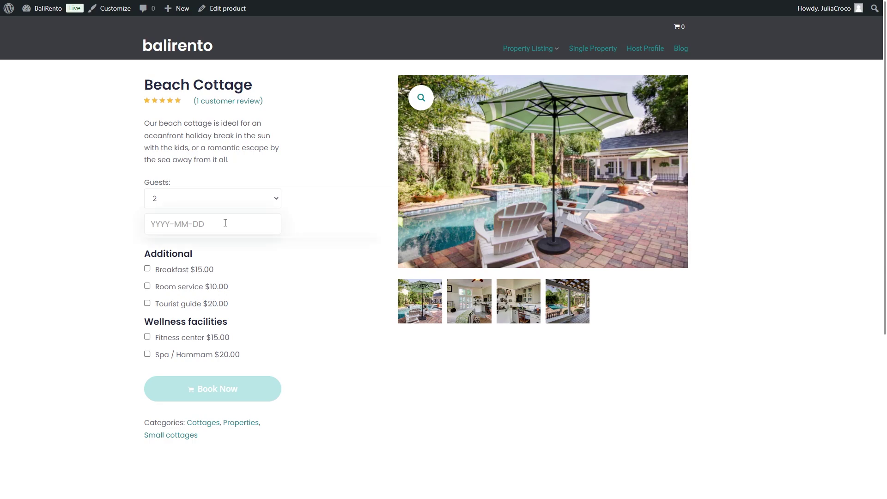
{"action": "left_click", "coordinate": [318, 364]}
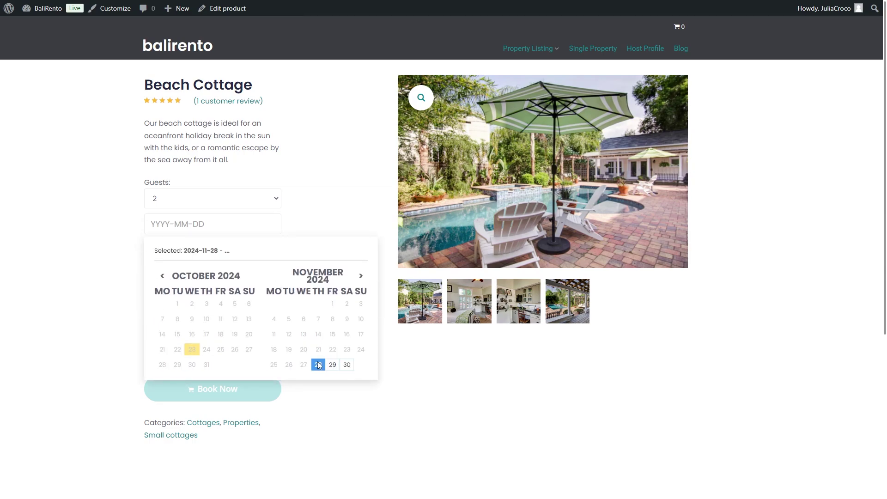
{"action": "left_click", "coordinate": [347, 365]}
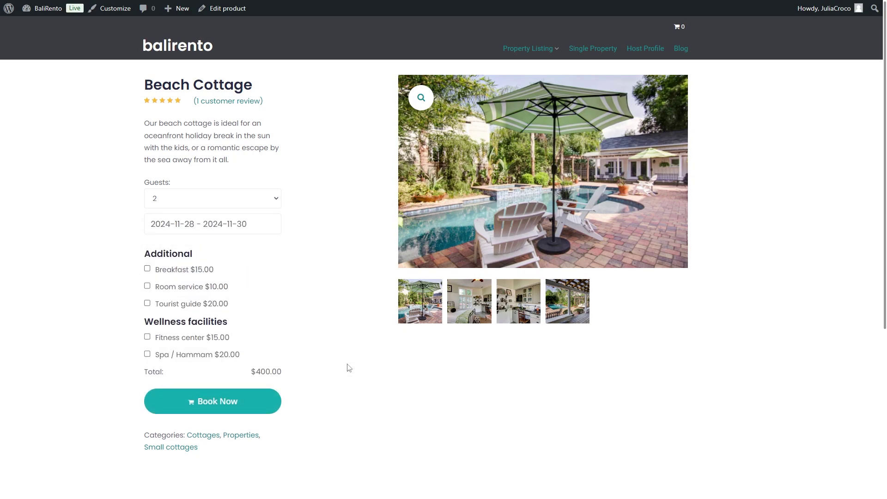
{"action": "left_click_drag", "start_coordinate": [287, 372], "coordinate": [248, 373]}
Turn on Multiply cost by guests count, then rebook 2 guests for 28–30 November at $800.00.
{"action": "left_click", "coordinate": [249, 373]}
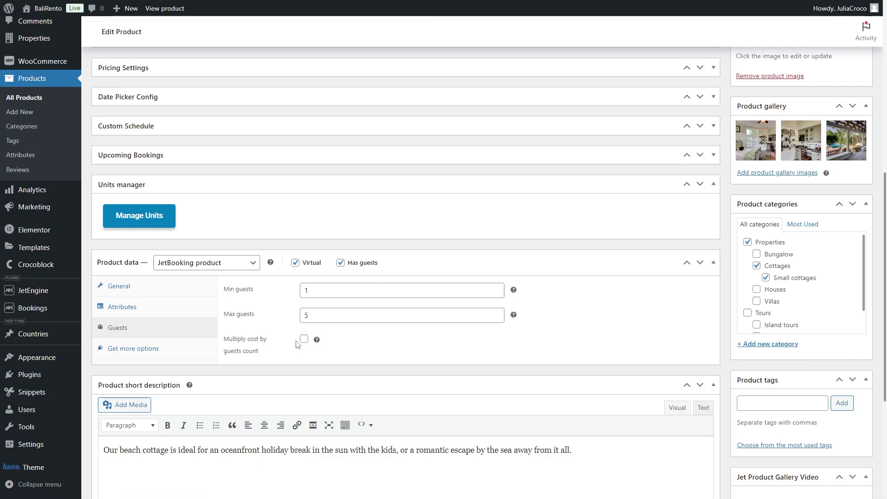
{"action": "left_click", "coordinate": [304, 340]}
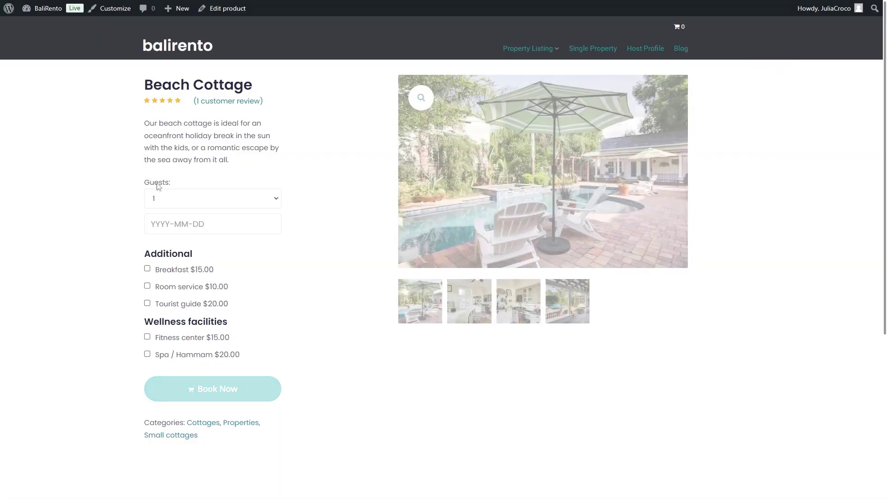
{"action": "left_click", "coordinate": [206, 195]}
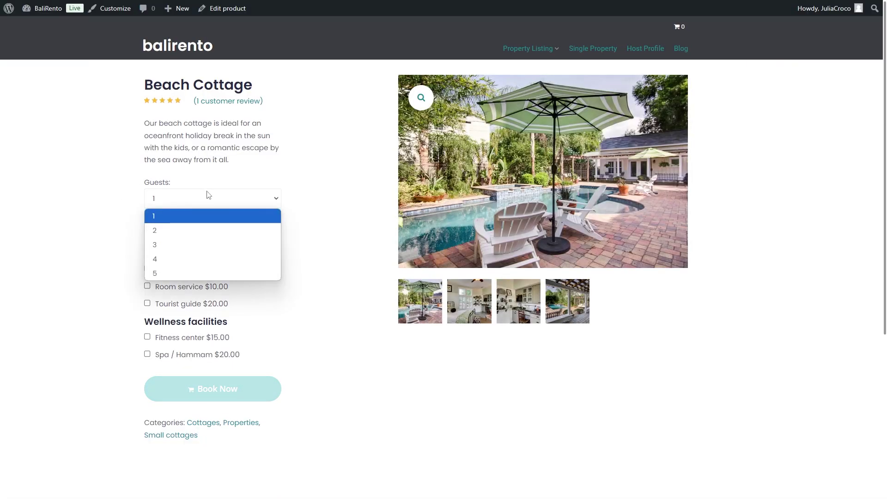
{"action": "left_click", "coordinate": [205, 229]}
{"action": "left_click", "coordinate": [240, 226]}
{"action": "left_click", "coordinate": [319, 364]}
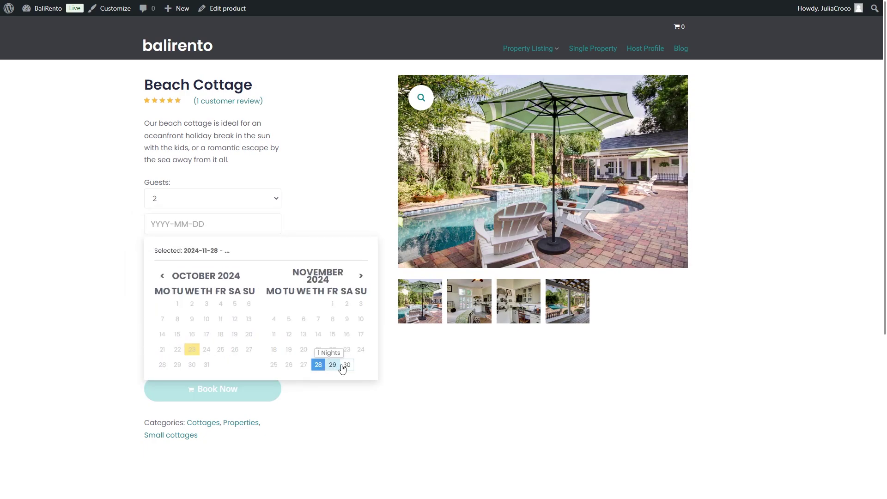
{"action": "left_click", "coordinate": [347, 364]}
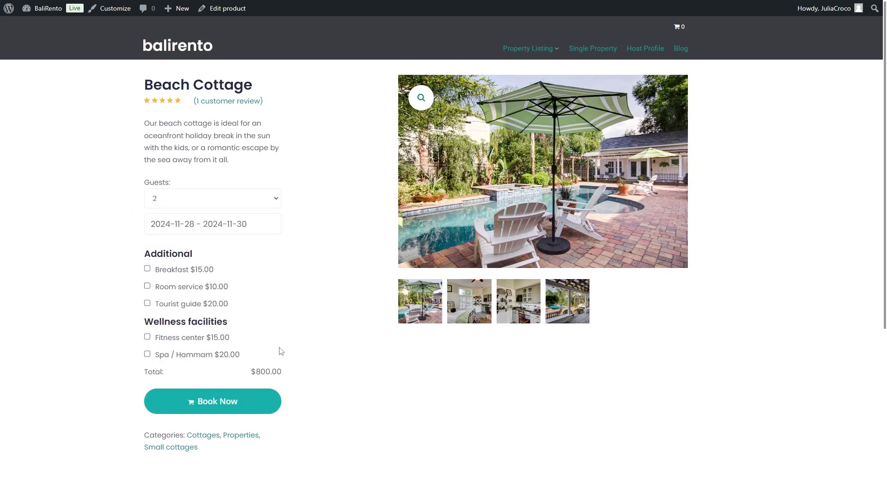
{"action": "left_click_drag", "start_coordinate": [249, 372], "coordinate": [283, 374]}
{"action": "left_click", "coordinate": [281, 372]}
Add Breakfast and Fitness center and put the $920.00 stay in the cart.
{"action": "left_click", "coordinate": [177, 273]}
{"action": "left_click", "coordinate": [191, 342]}
{"action": "left_click", "coordinate": [213, 396]}
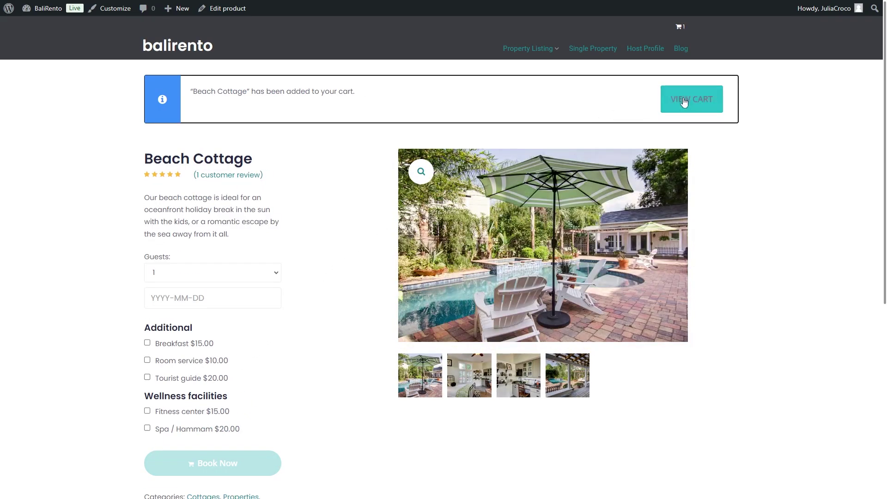
Review the cart's 2 guests and Fitness center × 2, then proceed to checkout.
{"action": "left_click", "coordinate": [692, 101]}
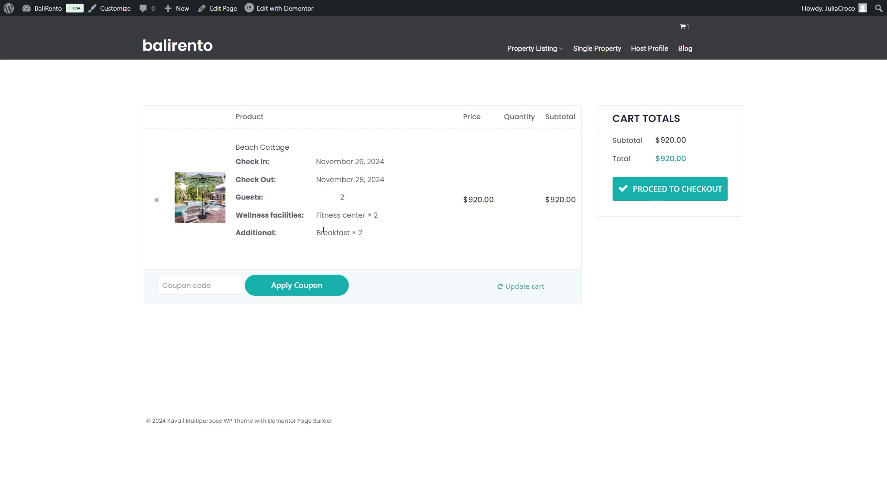
{"action": "left_click_drag", "start_coordinate": [377, 214], "coordinate": [353, 232]}
{"action": "double_click", "coordinate": [343, 197]}
{"action": "left_click", "coordinate": [385, 180]}
{"action": "left_click", "coordinate": [667, 194]}
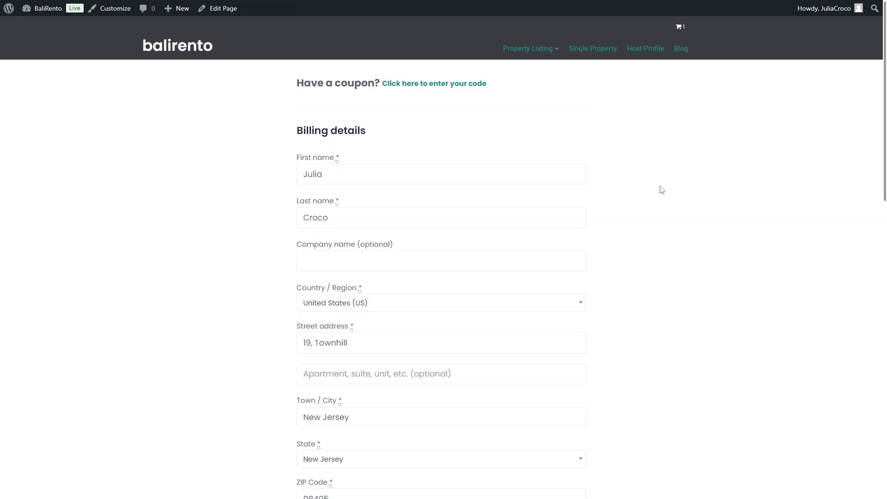
{"action": "scroll", "coordinate": [659, 190], "scroll_direction": "down", "scroll_amount": 15}
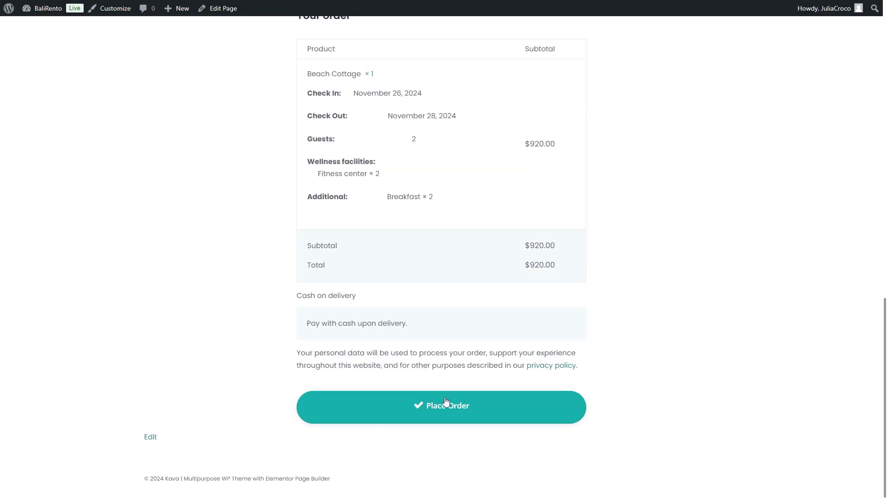
Place the order, then set the Beach Cottage booking status to Pending.
{"action": "left_click", "coordinate": [443, 405]}
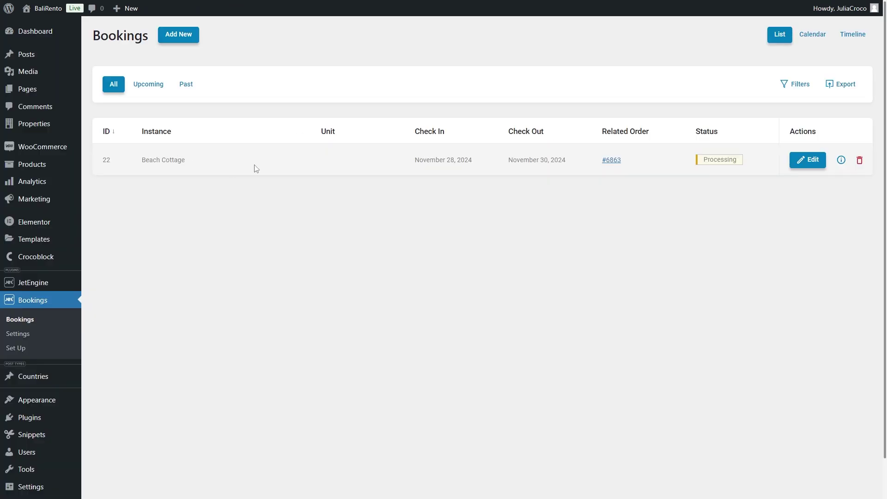
{"action": "left_click", "coordinate": [807, 160]}
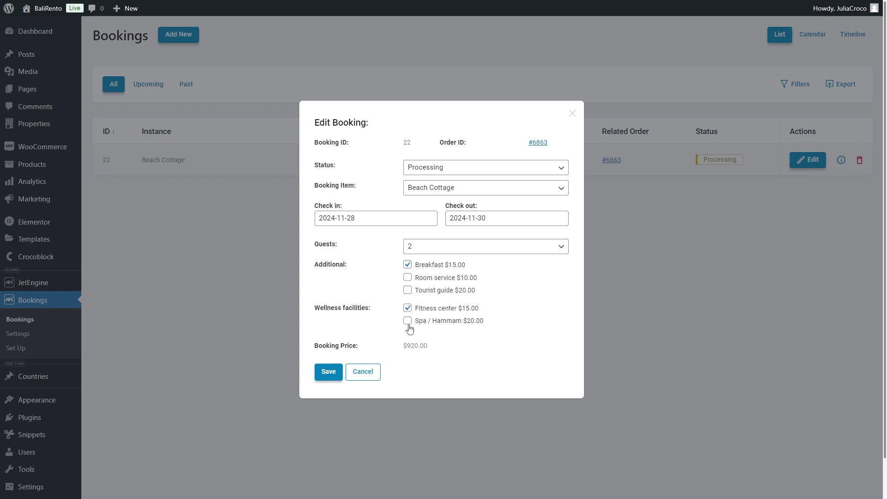
{"action": "left_click", "coordinate": [452, 169]}
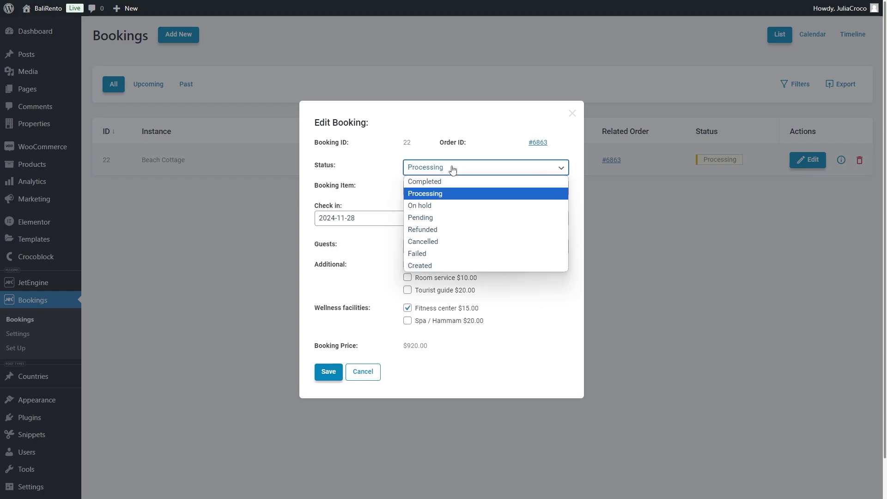
{"action": "left_click", "coordinate": [450, 223]}
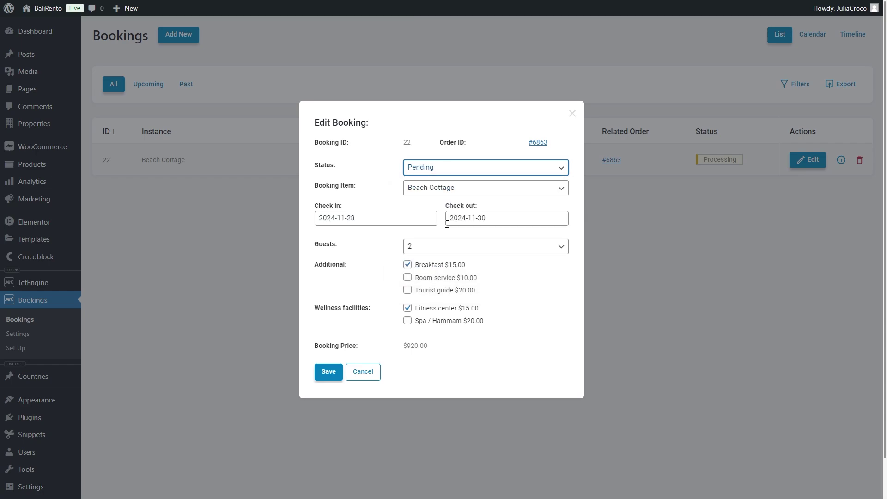
Add Room service and Tourist guide, recalculate totals to $960.00, and save the booking.
{"action": "left_click", "coordinate": [407, 277]}
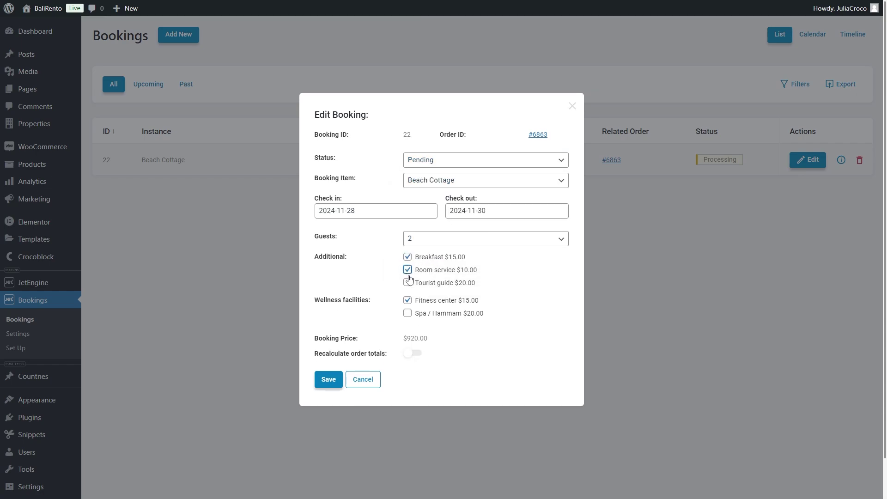
{"action": "left_click", "coordinate": [408, 282]}
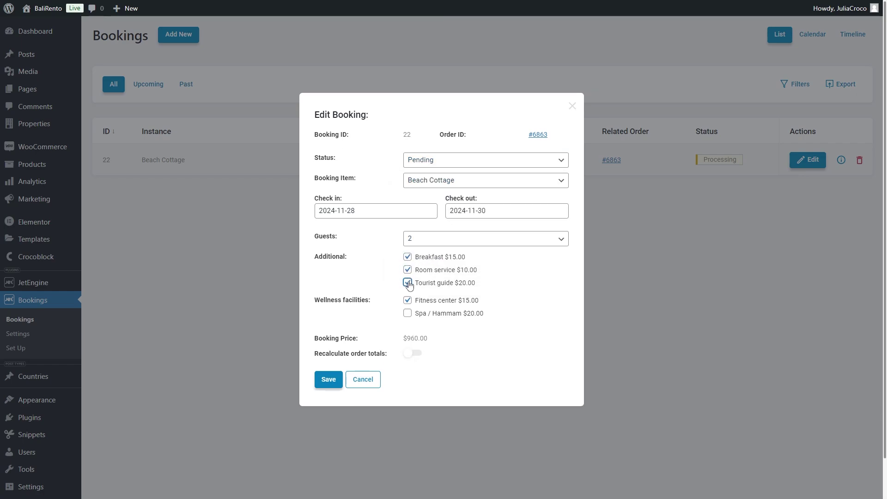
{"action": "left_click", "coordinate": [416, 354]}
{"action": "left_click_drag", "start_coordinate": [431, 339], "coordinate": [402, 340]}
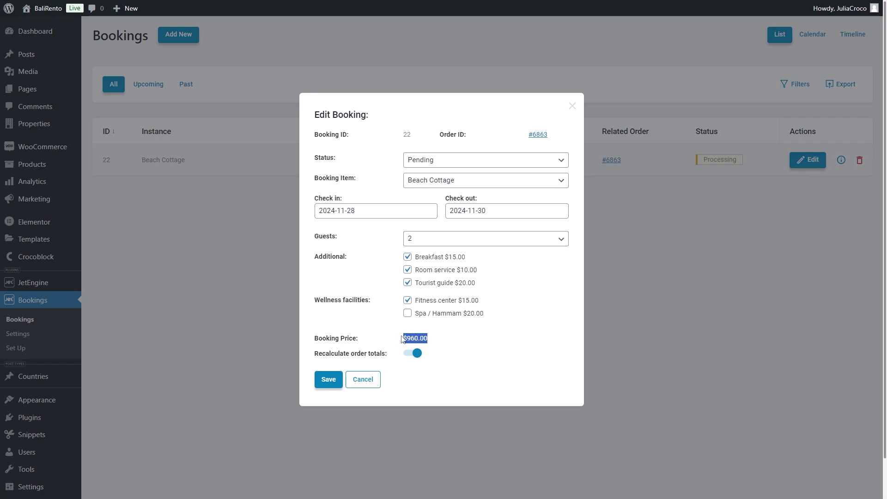
{"action": "left_click", "coordinate": [395, 334]}
{"action": "left_click", "coordinate": [329, 378]}
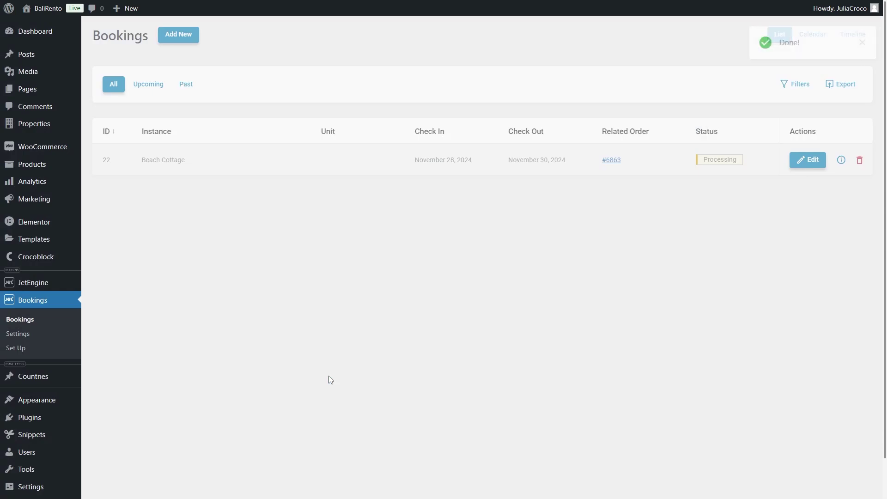
{"action": "left_click", "coordinate": [177, 34]}
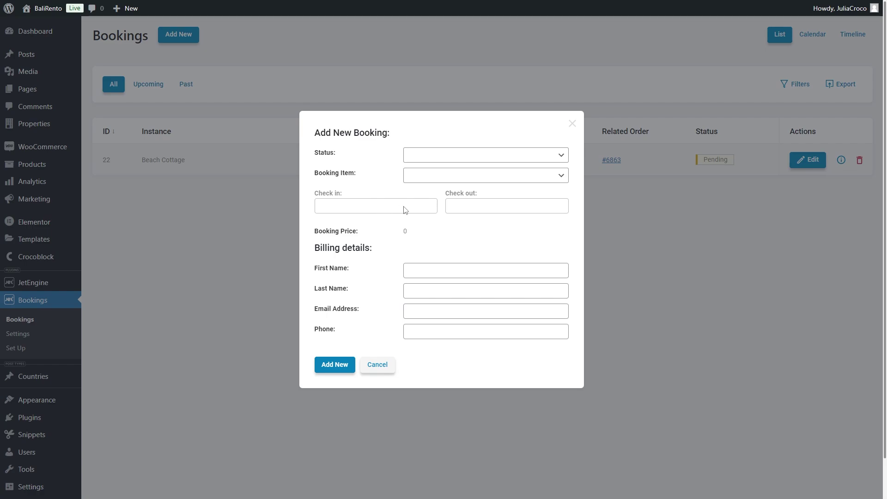
{"action": "left_click", "coordinate": [469, 161]}
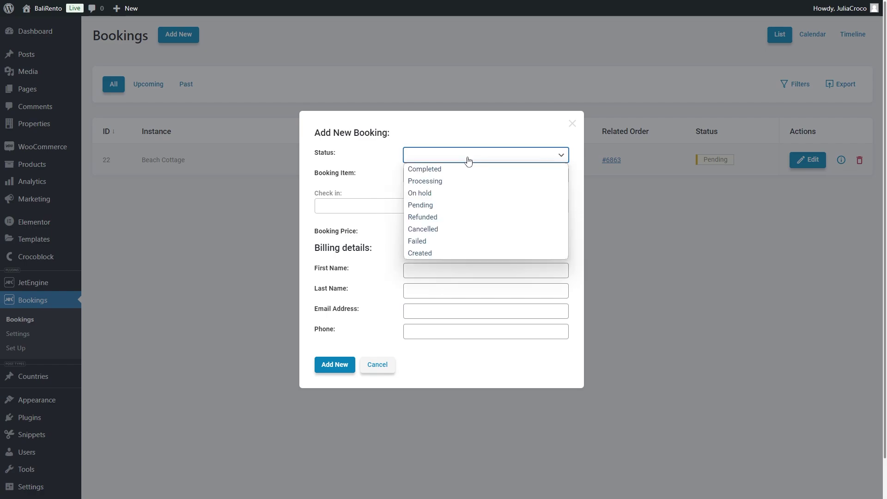
{"action": "left_click", "coordinate": [469, 180]}
{"action": "left_click", "coordinate": [461, 175]}
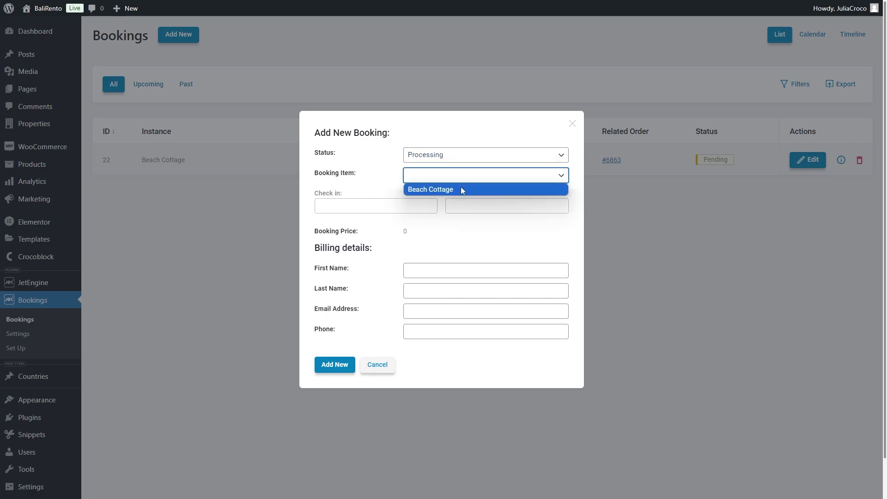
{"action": "left_click", "coordinate": [461, 187]}
{"action": "left_click", "coordinate": [408, 152]}
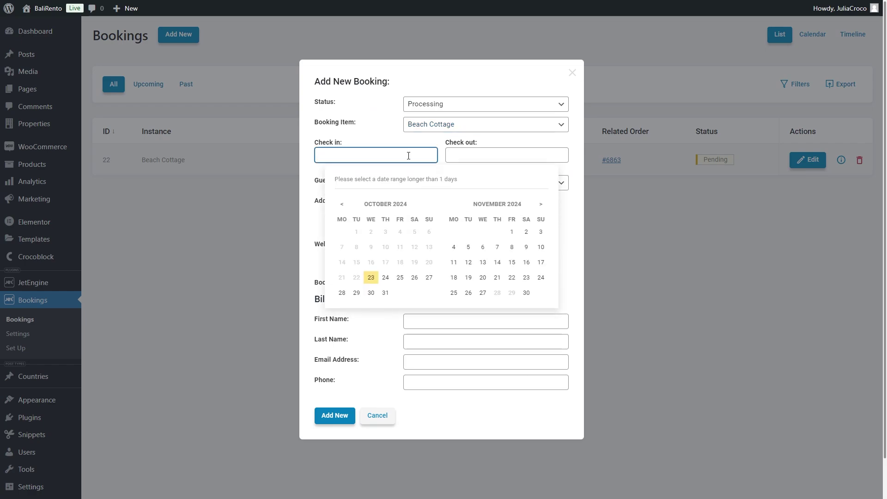
{"action": "left_click", "coordinate": [451, 249]}
{"action": "left_click", "coordinate": [540, 250]}
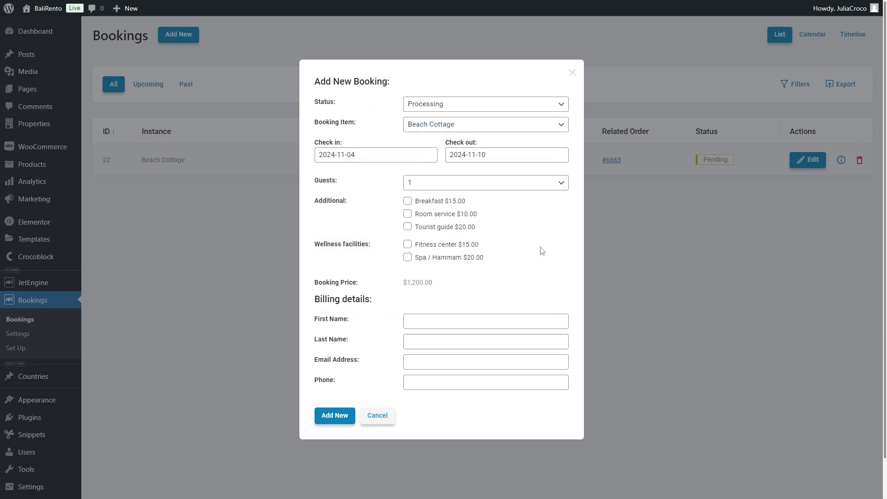
{"action": "left_click", "coordinate": [487, 183]}
{"action": "left_click", "coordinate": [487, 212]}
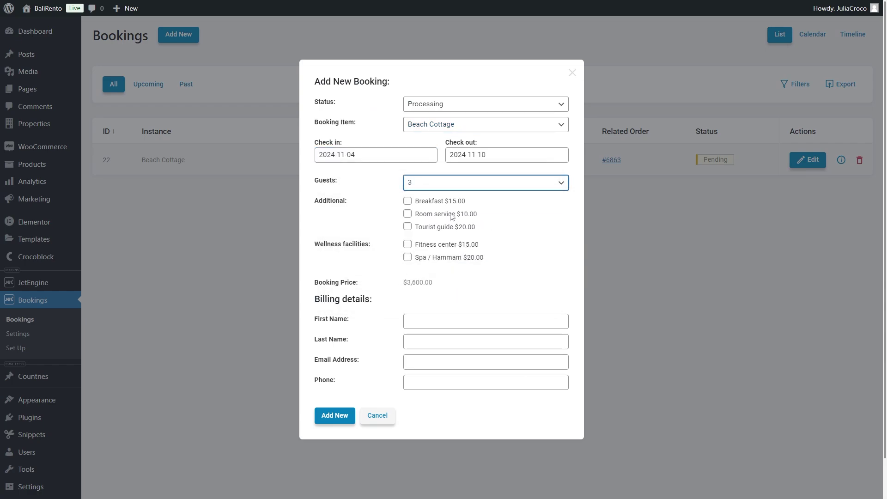
{"action": "left_click", "coordinate": [407, 214]}
{"action": "left_click", "coordinate": [407, 226]}
{"action": "left_click", "coordinate": [407, 256]}
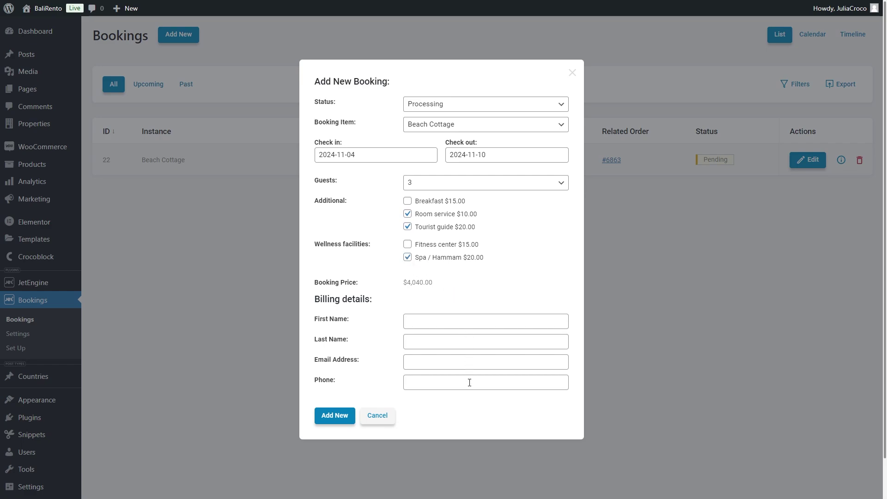
{"action": "left_click", "coordinate": [384, 415]}
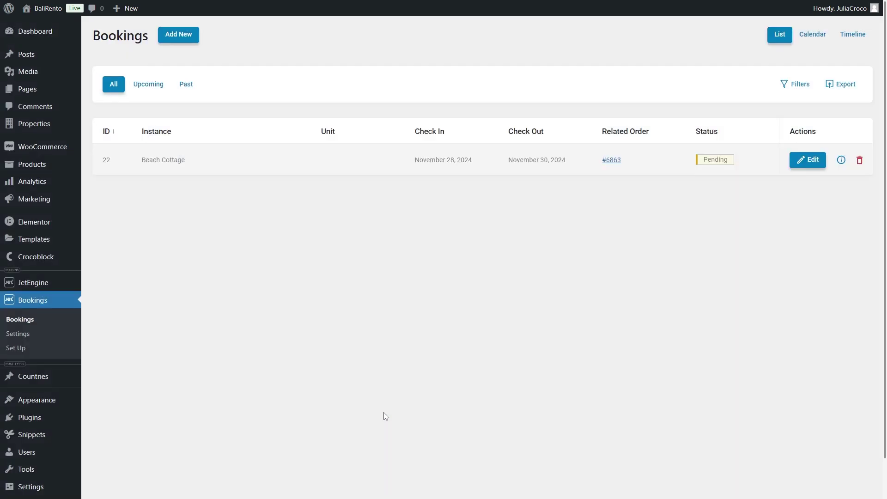
View the bookings calendar and advance it to November 2024.
{"action": "left_click", "coordinate": [816, 37]}
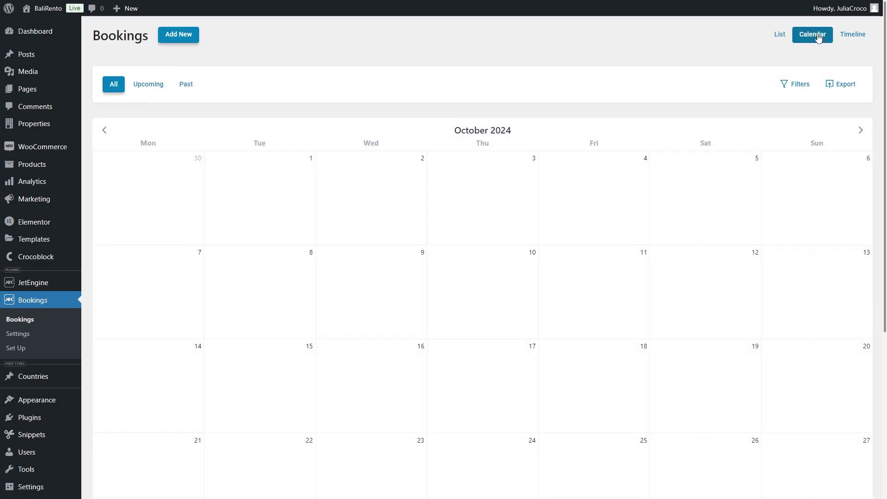
{"action": "scroll", "coordinate": [798, 216], "scroll_direction": "down", "scroll_amount": 1}
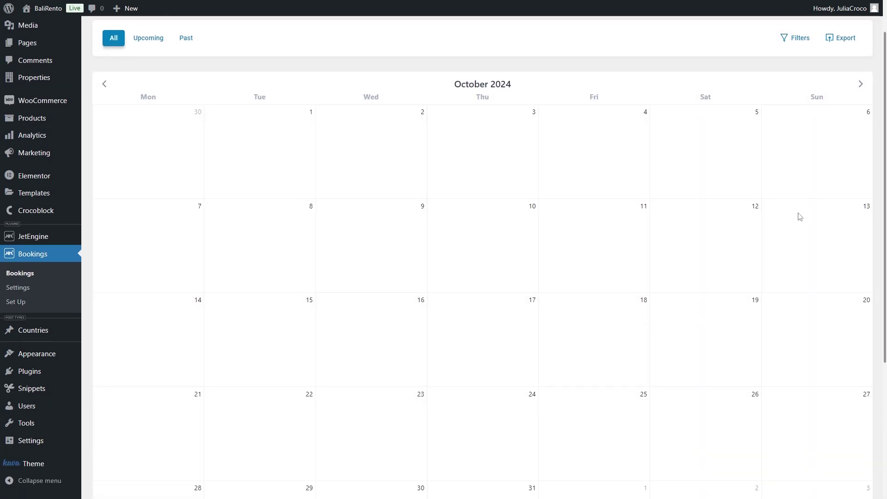
{"action": "left_click", "coordinate": [860, 84]}
{"action": "scroll", "coordinate": [822, 151], "scroll_direction": "down", "scroll_amount": 4}
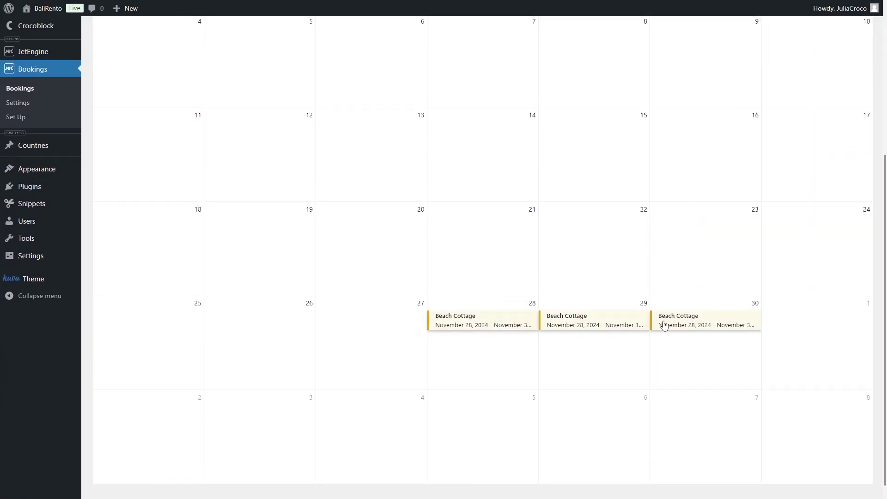
{"action": "scroll", "coordinate": [769, 258], "scroll_direction": "up", "scroll_amount": 5}
Switch to the Timeline layout with the period set to November 2024.
{"action": "left_click", "coordinate": [853, 35]}
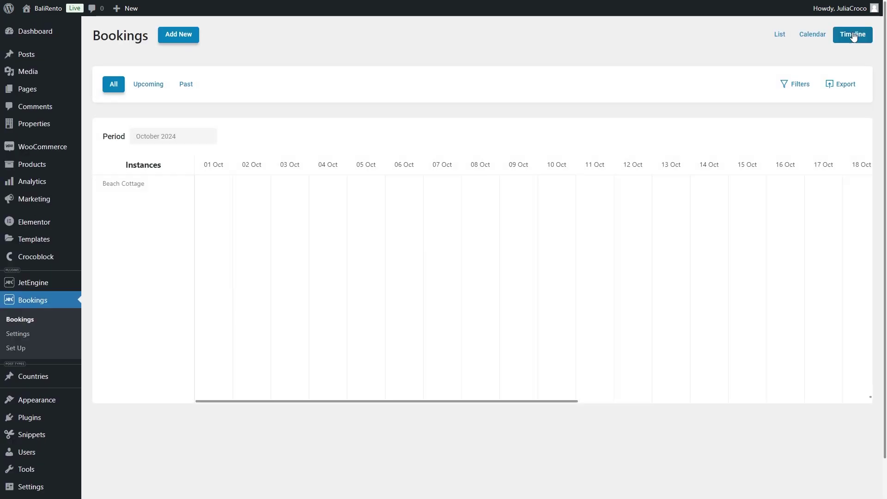
{"action": "left_click", "coordinate": [178, 135]}
{"action": "left_click", "coordinate": [207, 236]}
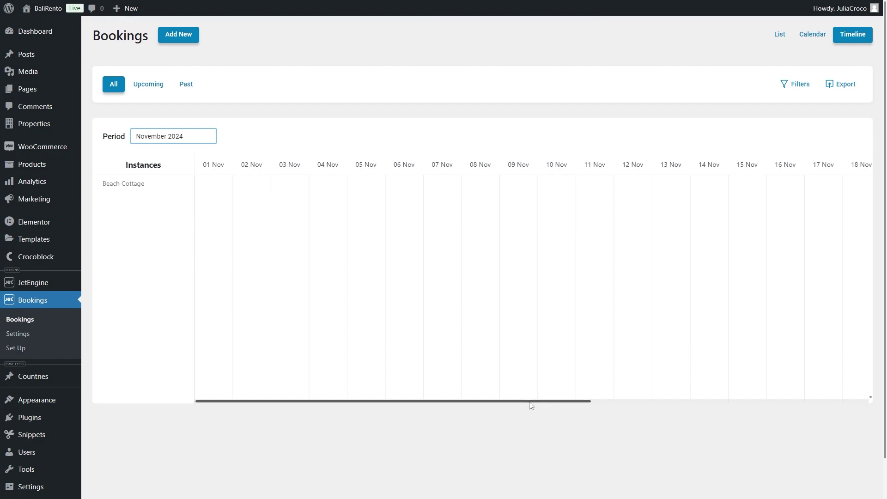
{"action": "left_click_drag", "start_coordinate": [530, 402], "coordinate": [493, 395]}
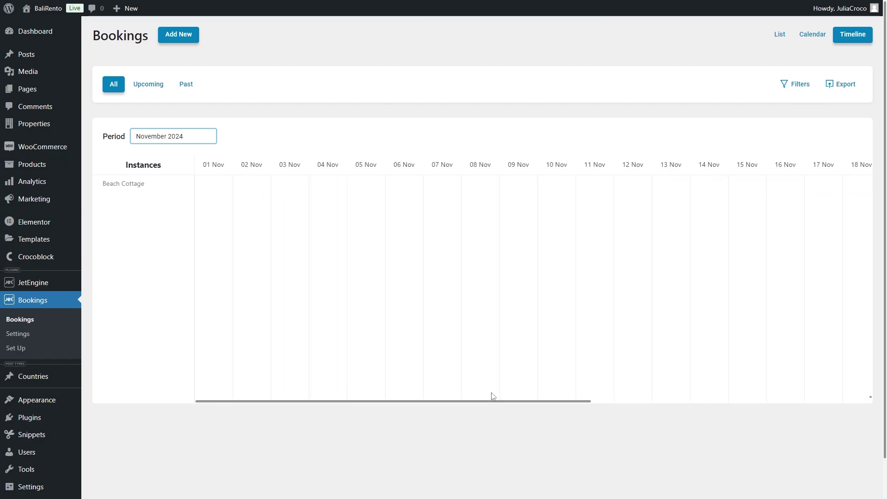
Open WooCommerce Orders and the Pending payment Beach Cottage order totalling $960.00.
{"action": "mouse_move", "coordinate": [44, 147]}
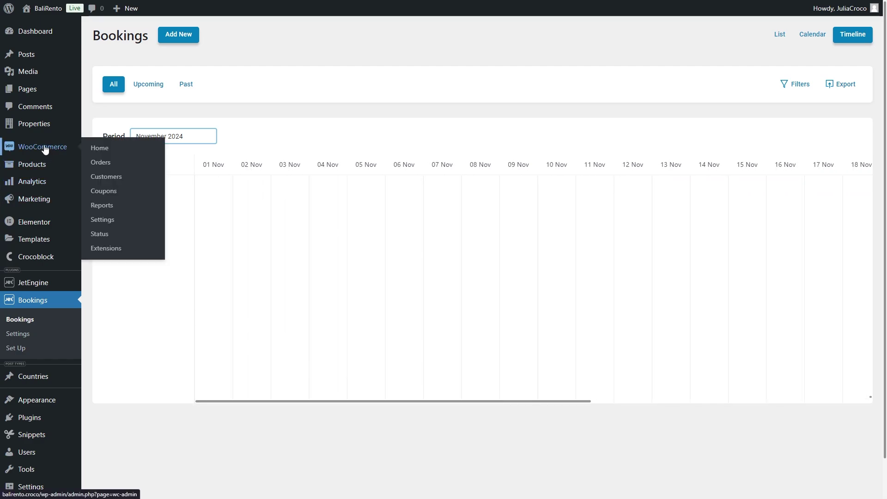
{"action": "left_click", "coordinate": [120, 163]}
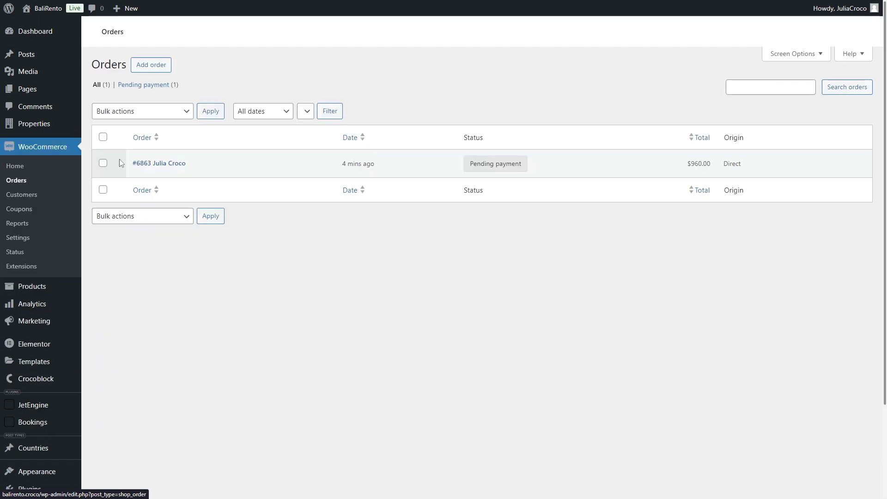
{"action": "left_click", "coordinate": [168, 166]}
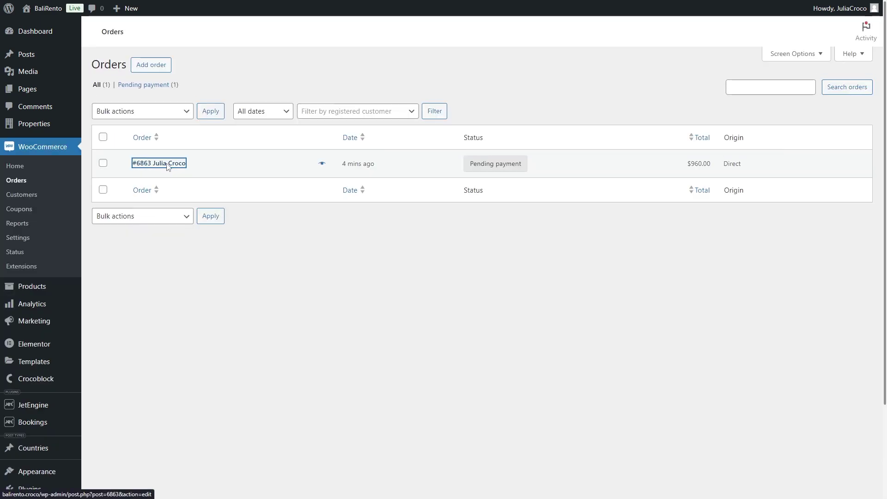